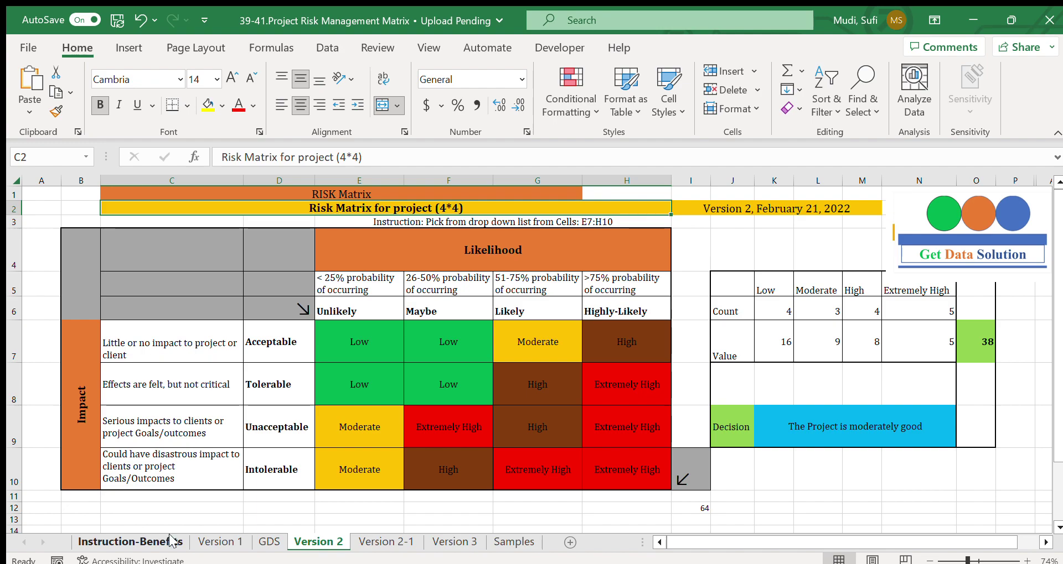
Review the 4*3 risk matrix on the Version 1 sheet, highlighting its Impact headings and Likelihood levels
{"action": "left_click", "coordinate": [197, 543]}
{"action": "left_click", "coordinate": [332, 204]}
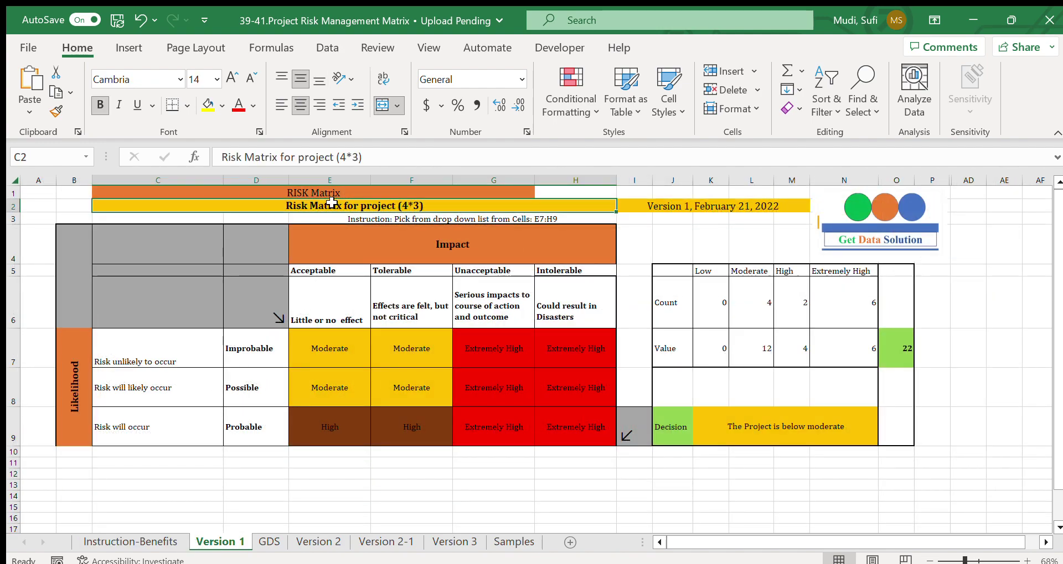
{"action": "left_click_drag", "start_coordinate": [375, 252], "coordinate": [520, 269]}
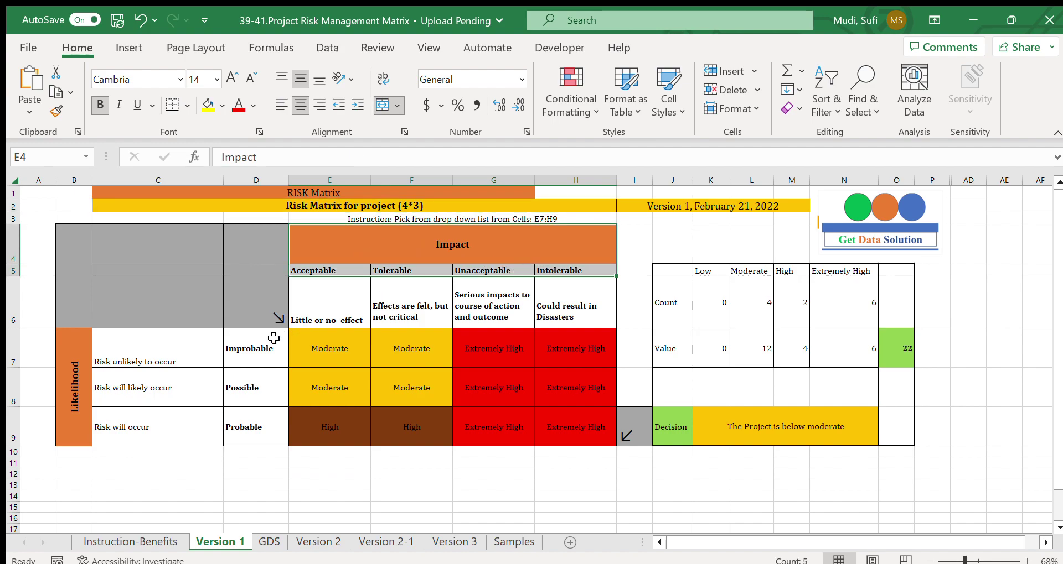
{"action": "left_click_drag", "start_coordinate": [200, 349], "coordinate": [268, 423]}
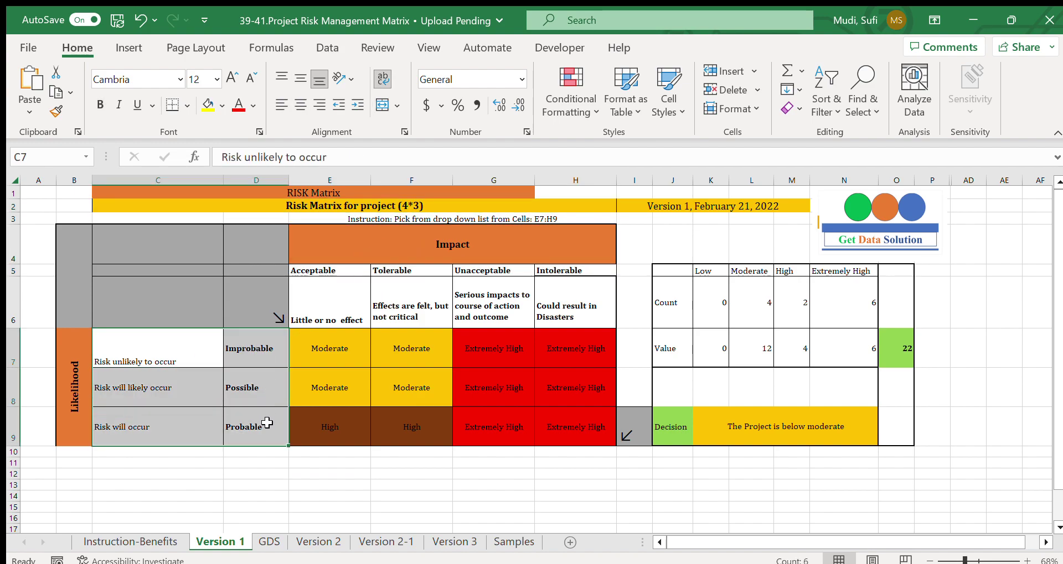
Review the 4*4 risk matrix on the Version 2 sheet, highlighting its Likelihood headings and Impact levels
{"action": "left_click", "coordinate": [313, 542]}
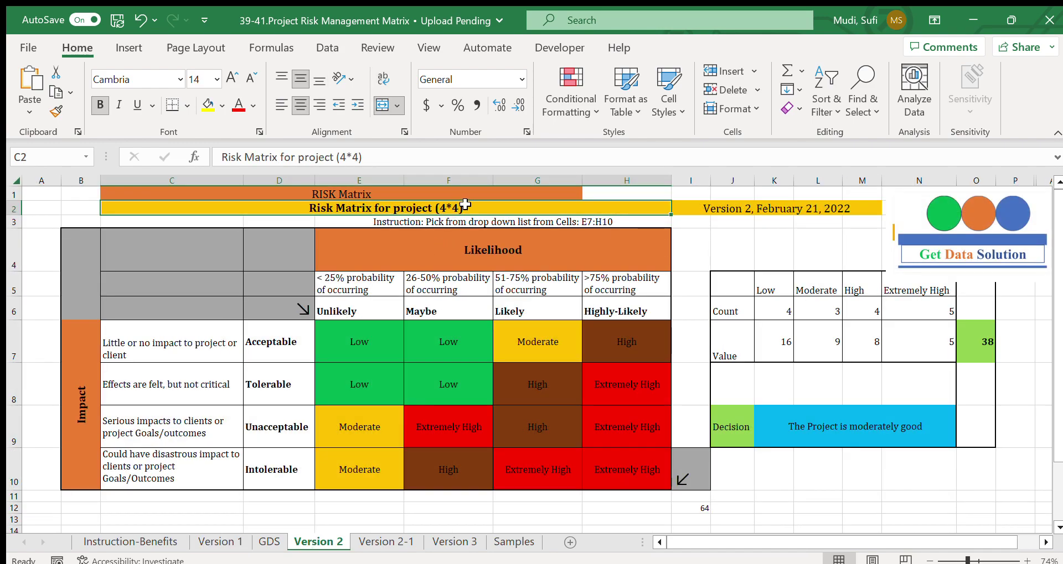
{"action": "left_click", "coordinate": [392, 254]}
{"action": "left_click_drag", "start_coordinate": [392, 253], "coordinate": [557, 290]}
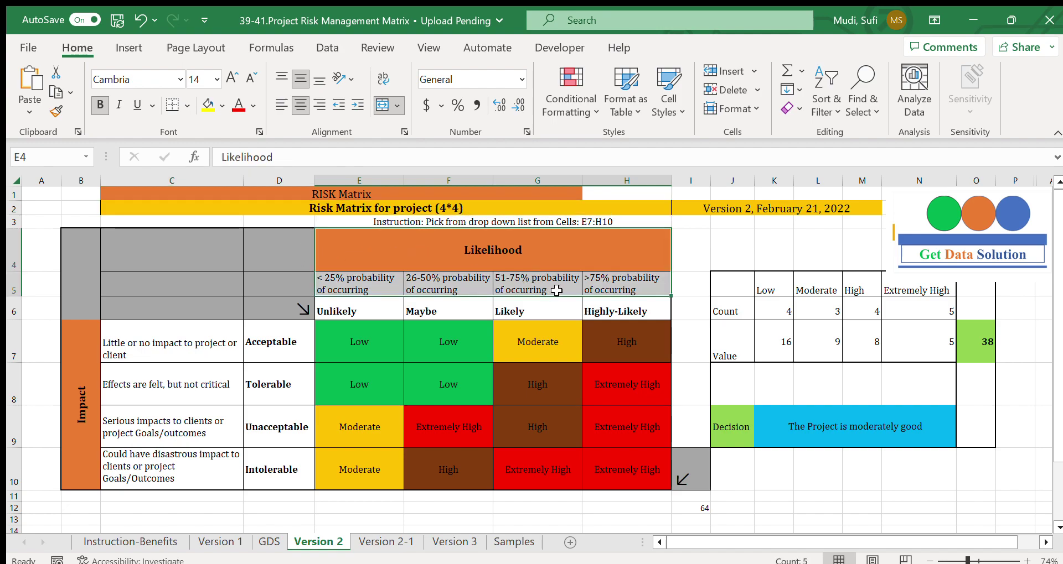
{"action": "left_click_drag", "start_coordinate": [204, 345], "coordinate": [278, 470]}
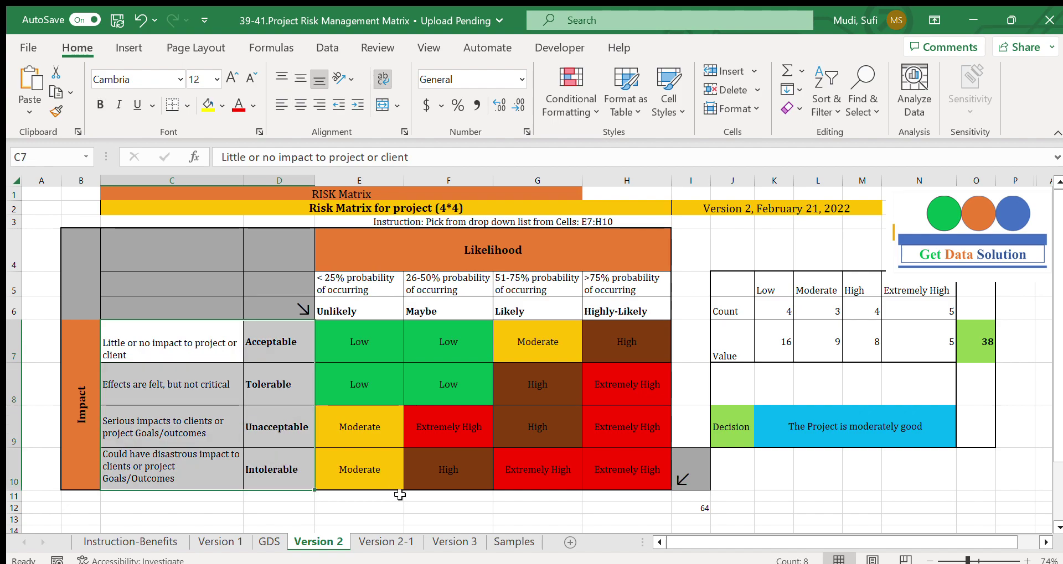
Review the 5*5 risk matrix on the Version 3 sheet, highlighting its impact or severity headings and probability levels
{"action": "left_click", "coordinate": [446, 544]}
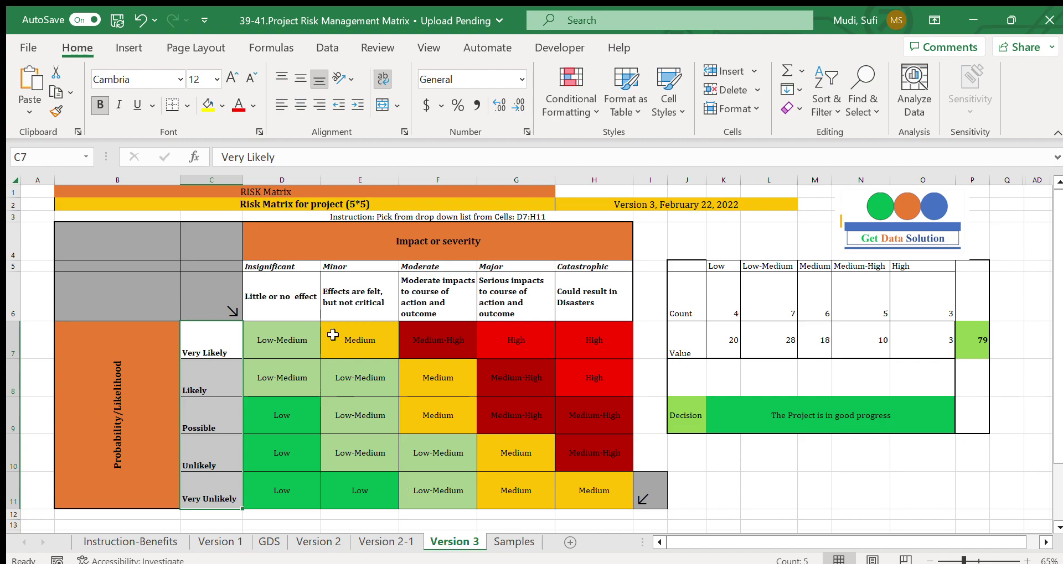
{"action": "left_click", "coordinate": [293, 205]}
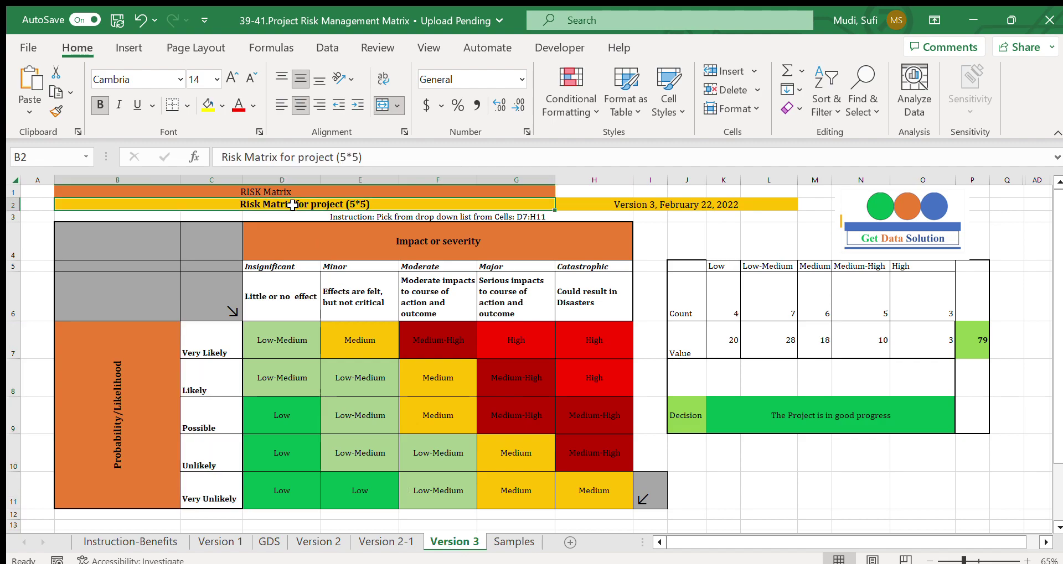
{"action": "left_click_drag", "start_coordinate": [293, 267], "coordinate": [560, 292]}
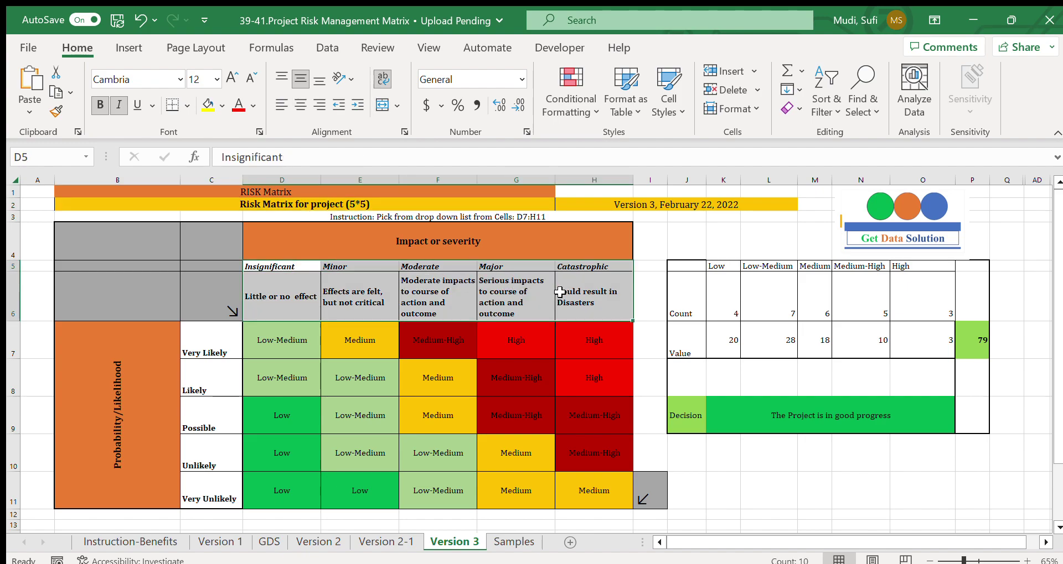
{"action": "left_click_drag", "start_coordinate": [212, 333], "coordinate": [216, 487]}
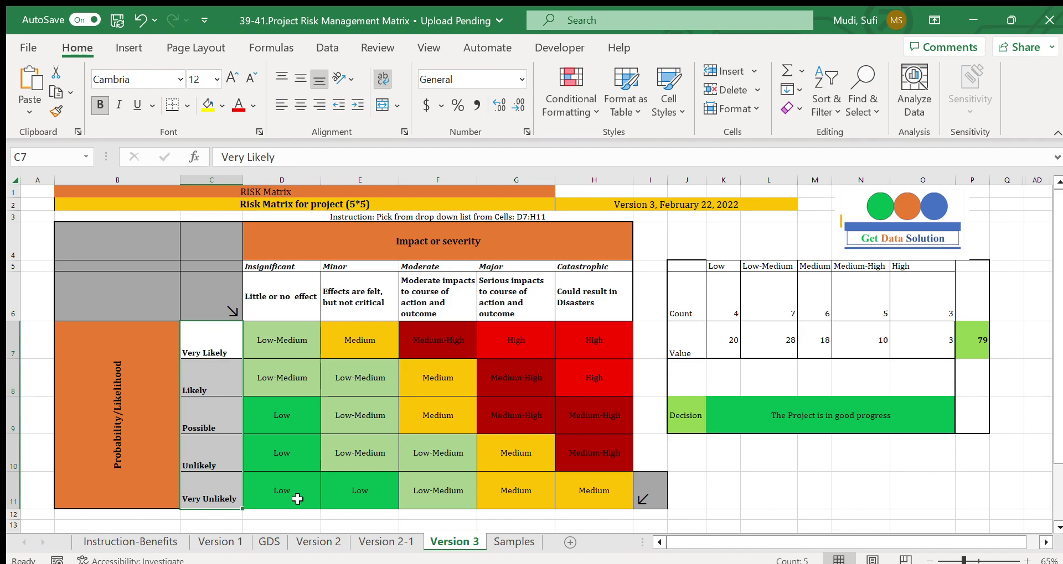
Go back to the Version 2 sheet and examine each likelihood category with its probability range in E5:H6
{"action": "left_click", "coordinate": [313, 545]}
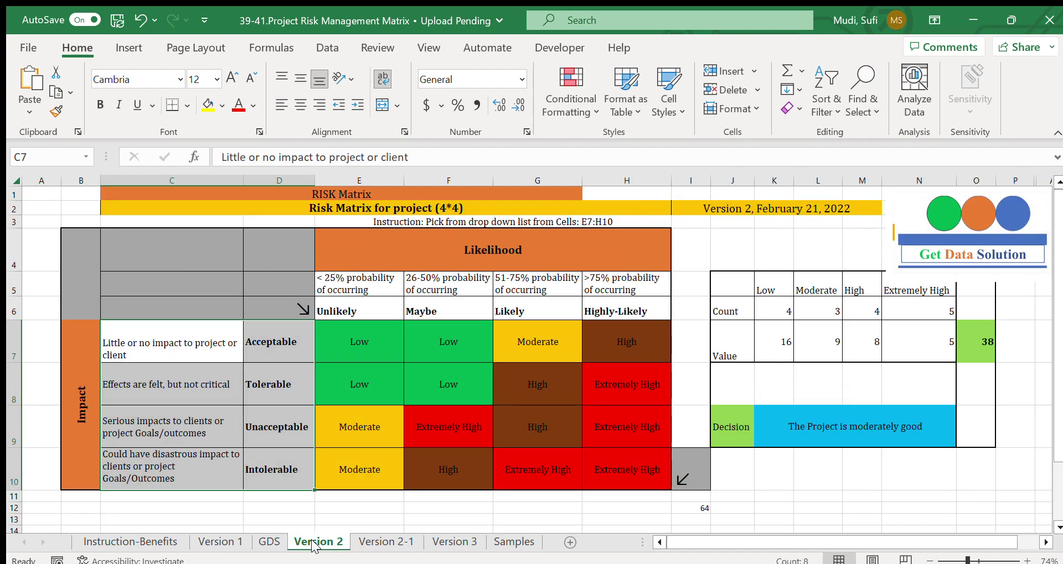
{"action": "left_click", "coordinate": [476, 248]}
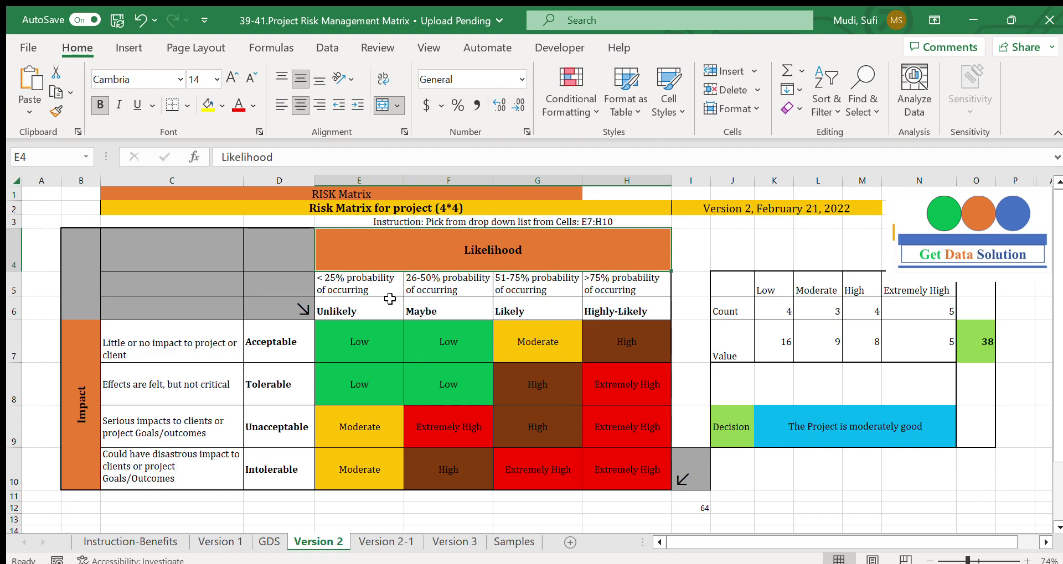
{"action": "left_click", "coordinate": [345, 283]}
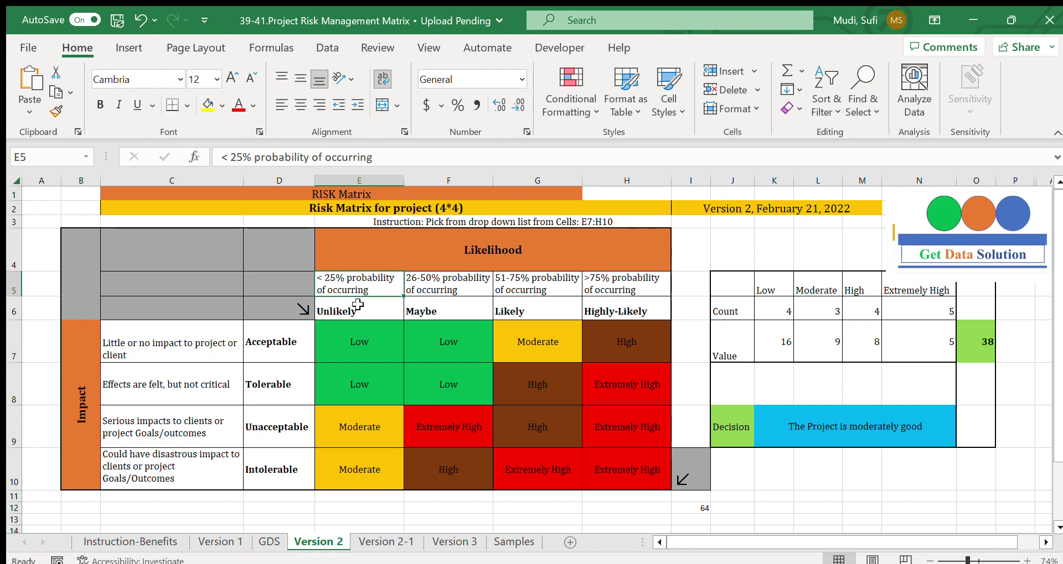
{"action": "left_click", "coordinate": [349, 308]}
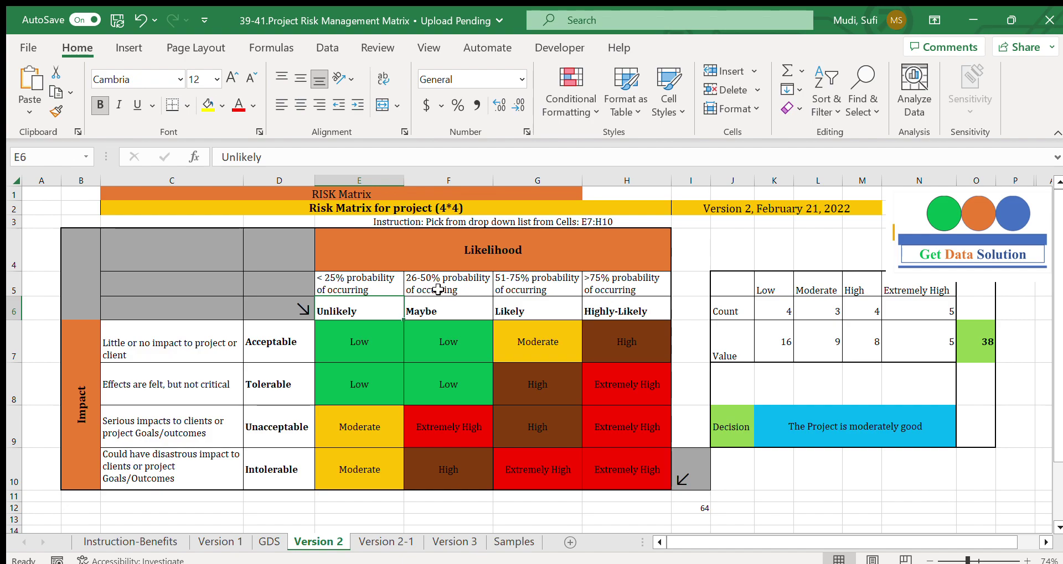
{"action": "left_click", "coordinate": [435, 310]}
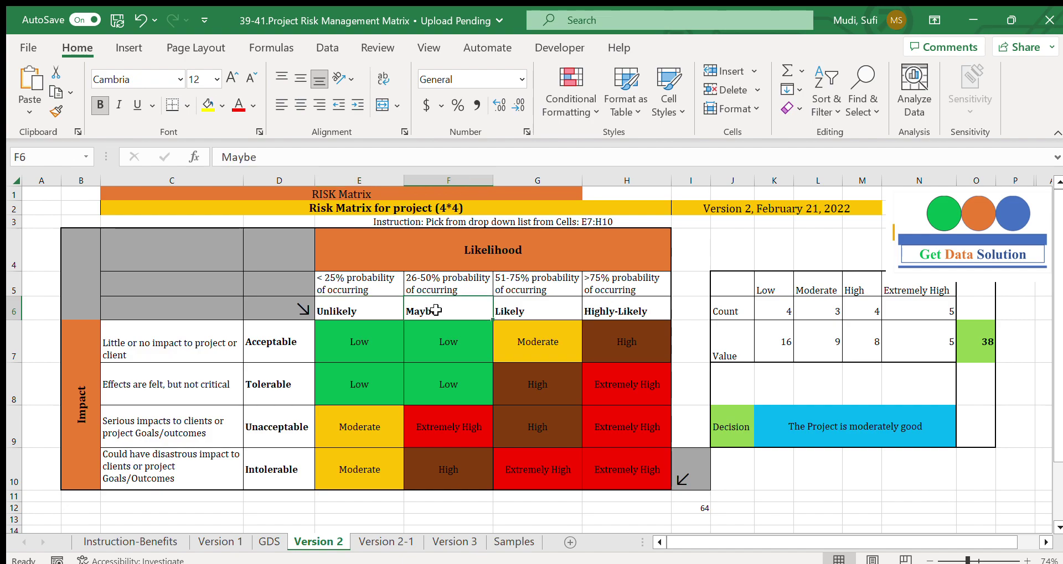
{"action": "left_click", "coordinate": [526, 311]}
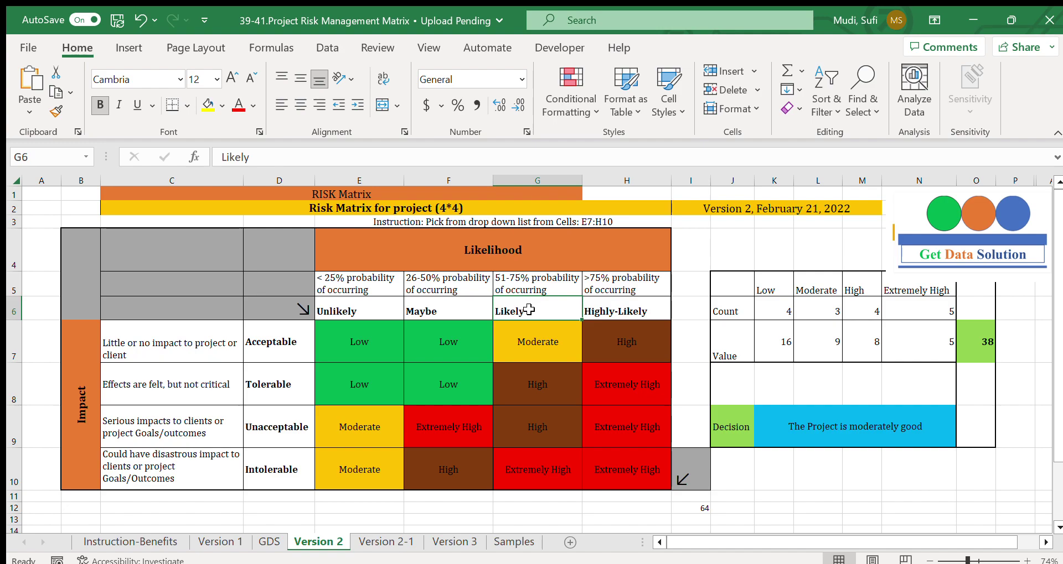
{"action": "left_click", "coordinate": [613, 286]}
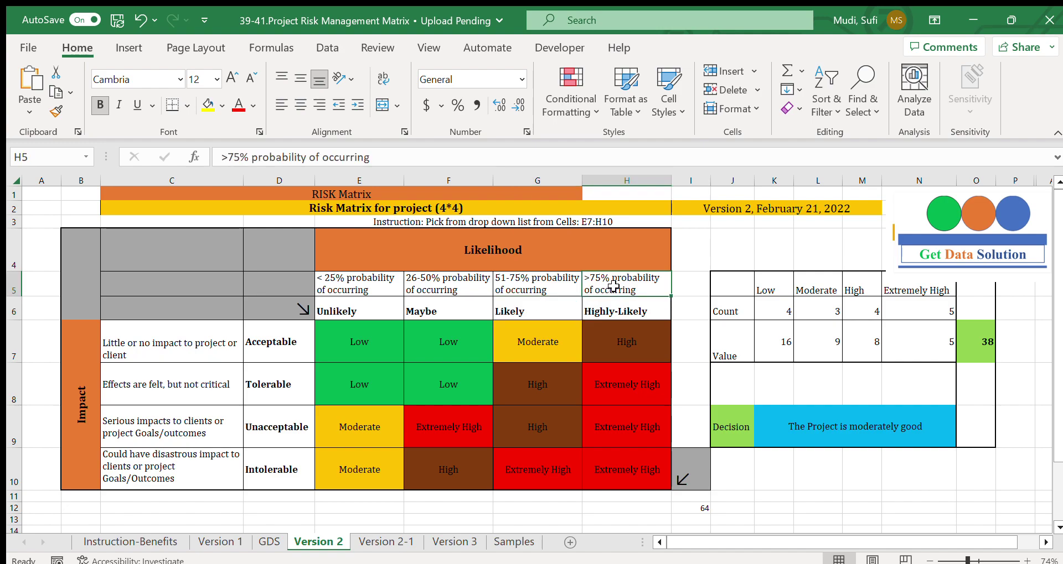
{"action": "left_click", "coordinate": [598, 316]}
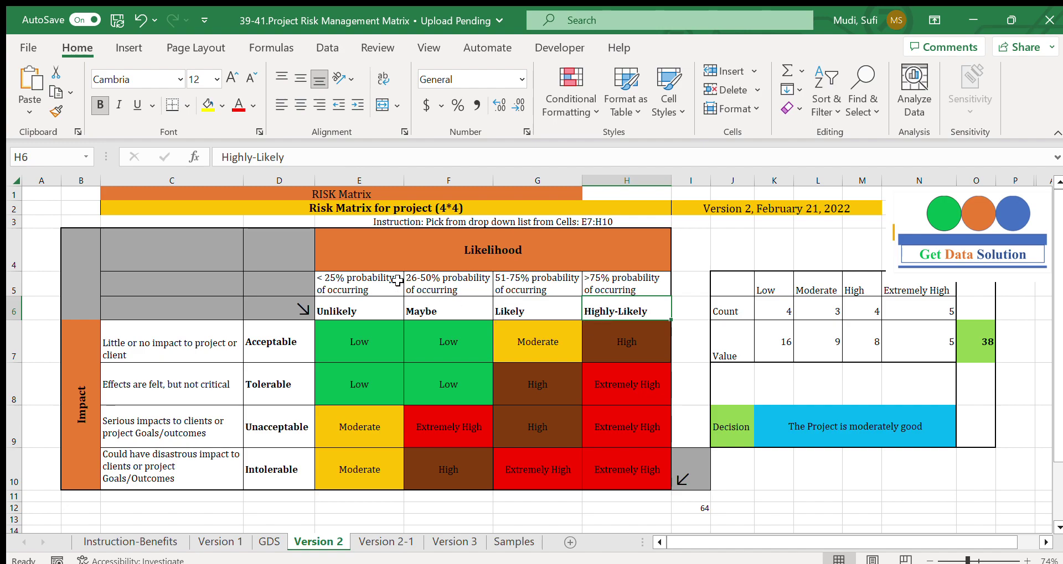
{"action": "left_click_drag", "start_coordinate": [368, 288], "coordinate": [648, 301]}
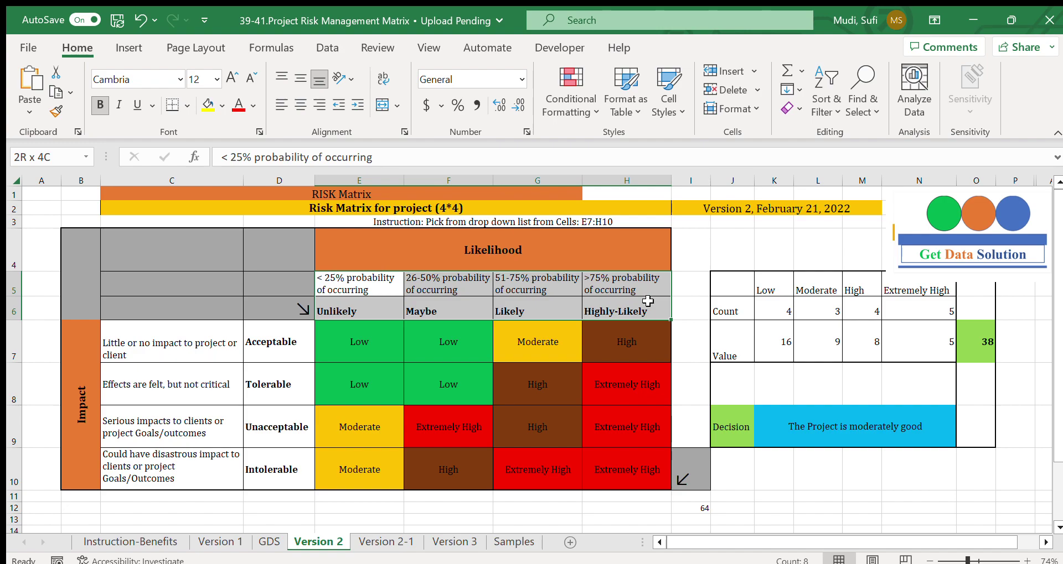
{"action": "left_click_drag", "start_coordinate": [647, 301], "coordinate": [648, 301]}
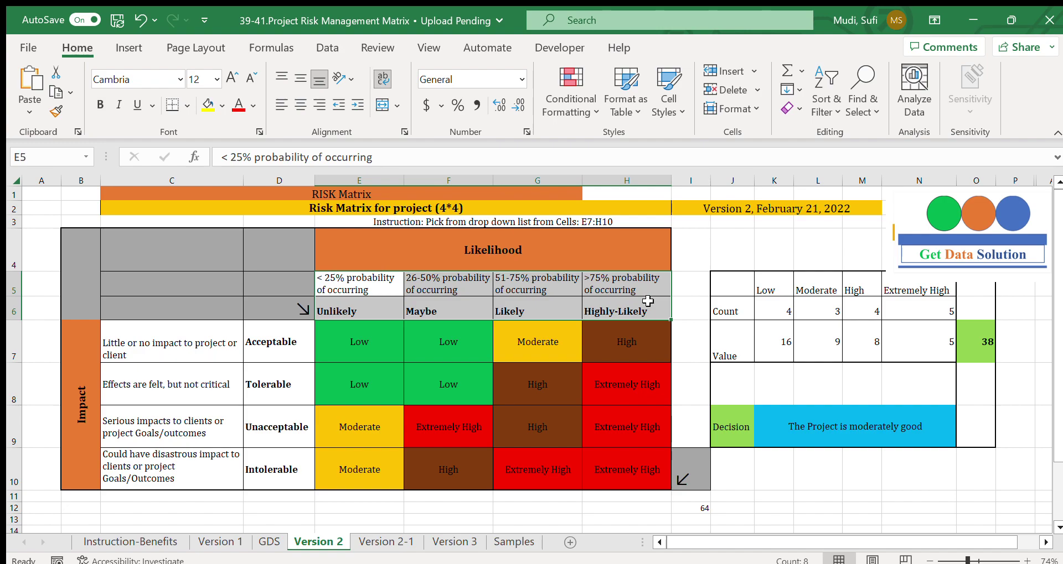
Examine each impact description and its rating, from Acceptable to Intolerable, in C7:D10
{"action": "left_click", "coordinate": [160, 348]}
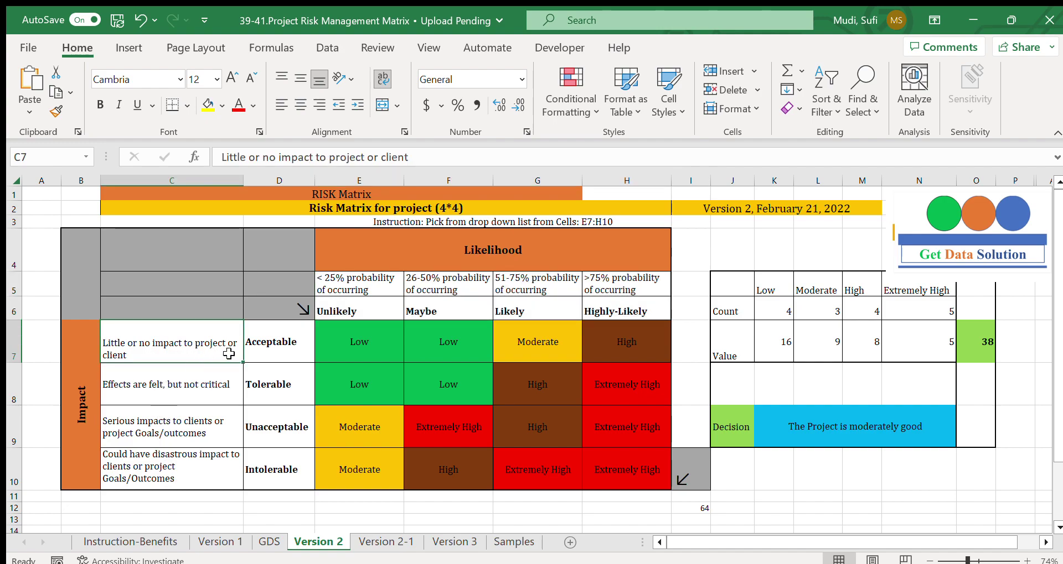
{"action": "left_click", "coordinate": [267, 347]}
{"action": "left_click_drag", "start_coordinate": [181, 346], "coordinate": [264, 352]}
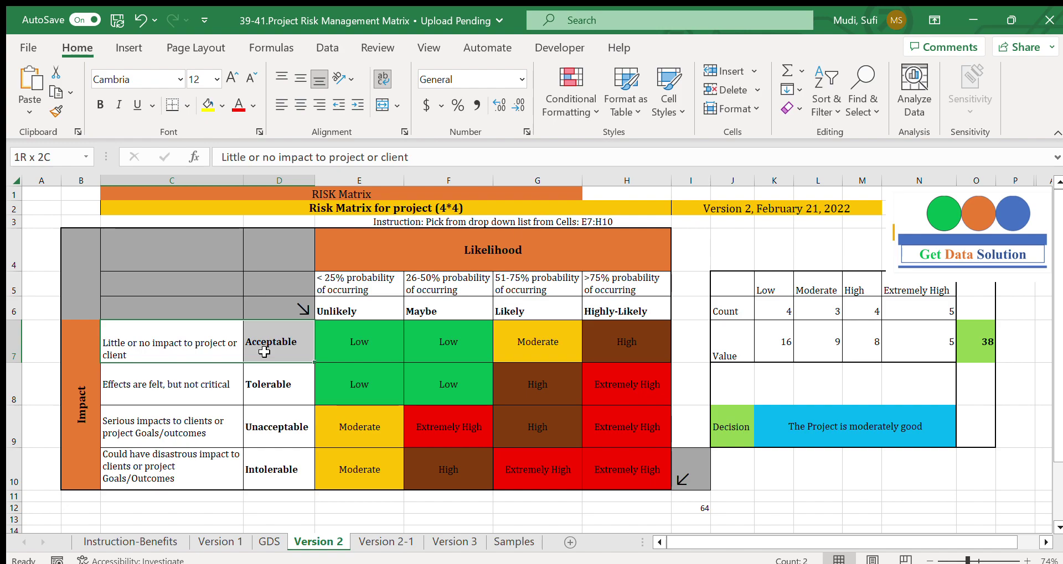
{"action": "left_click", "coordinate": [141, 394]}
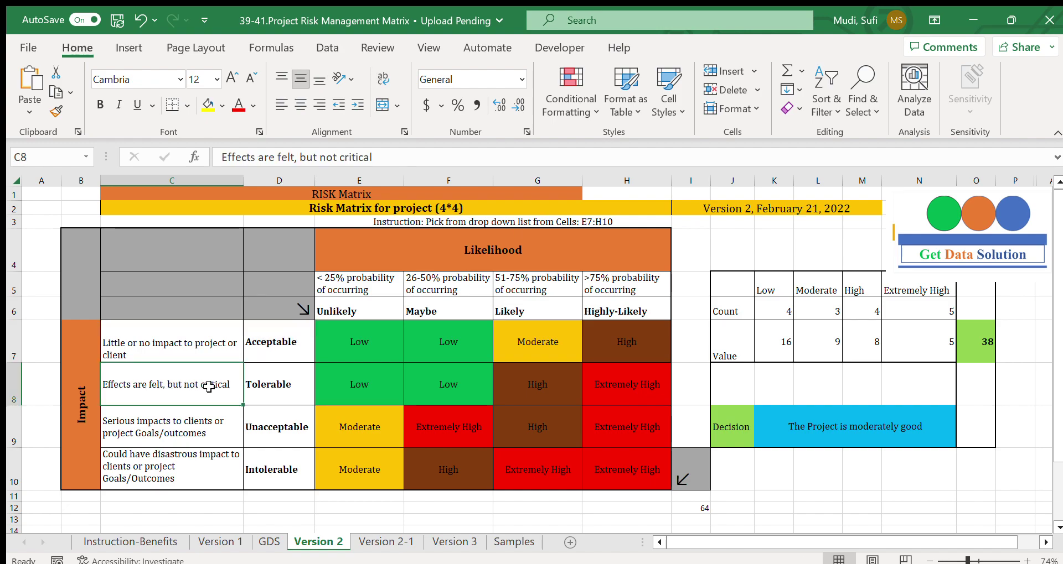
{"action": "left_click", "coordinate": [270, 381]}
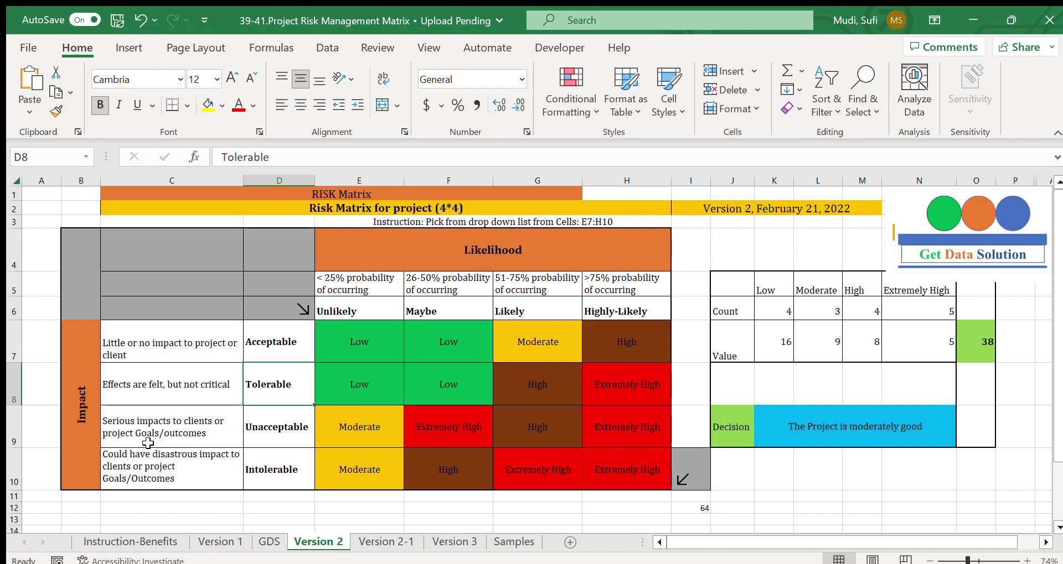
{"action": "left_click", "coordinate": [145, 443]}
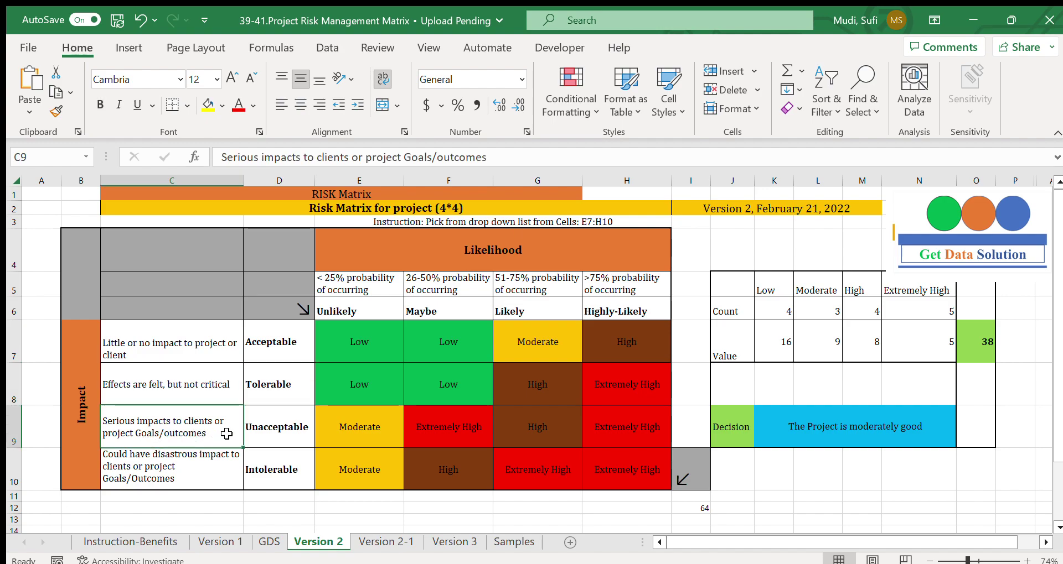
{"action": "left_click", "coordinate": [256, 429]}
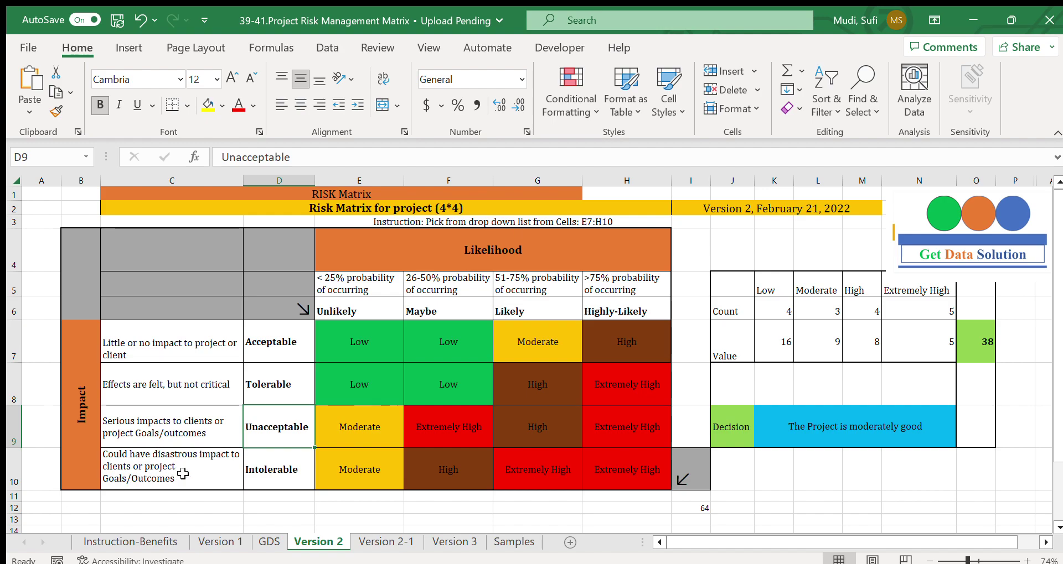
{"action": "left_click", "coordinate": [266, 478]}
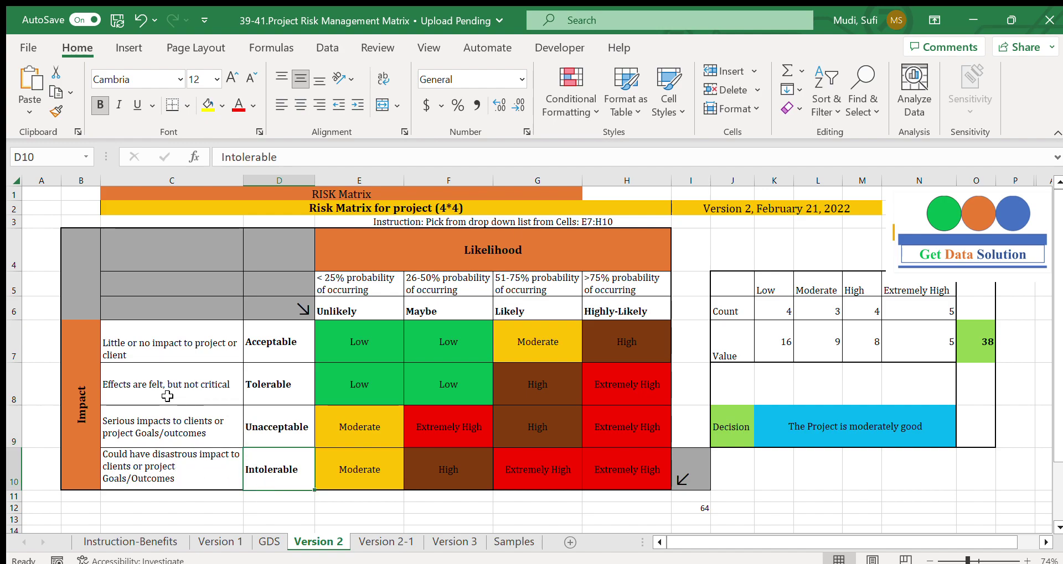
{"action": "left_click_drag", "start_coordinate": [165, 351], "coordinate": [290, 463]}
Highlight the likelihood headings in E5:H6 and the risk rating grid in E7:H10 for review
{"action": "left_click", "coordinate": [379, 283]}
{"action": "left_click_drag", "start_coordinate": [378, 282], "coordinate": [618, 309]}
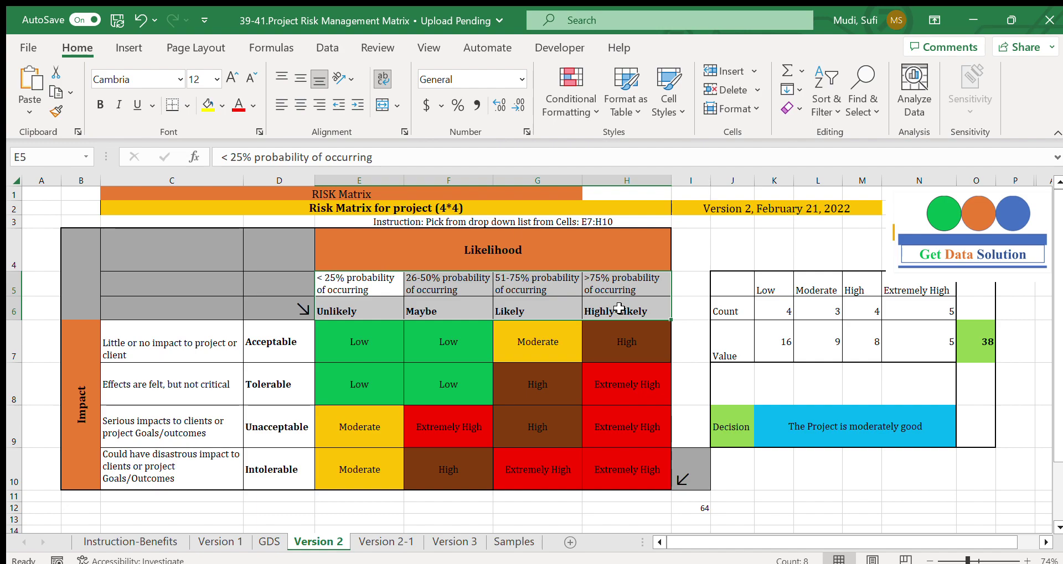
{"action": "left_click_drag", "start_coordinate": [385, 349], "coordinate": [623, 459]}
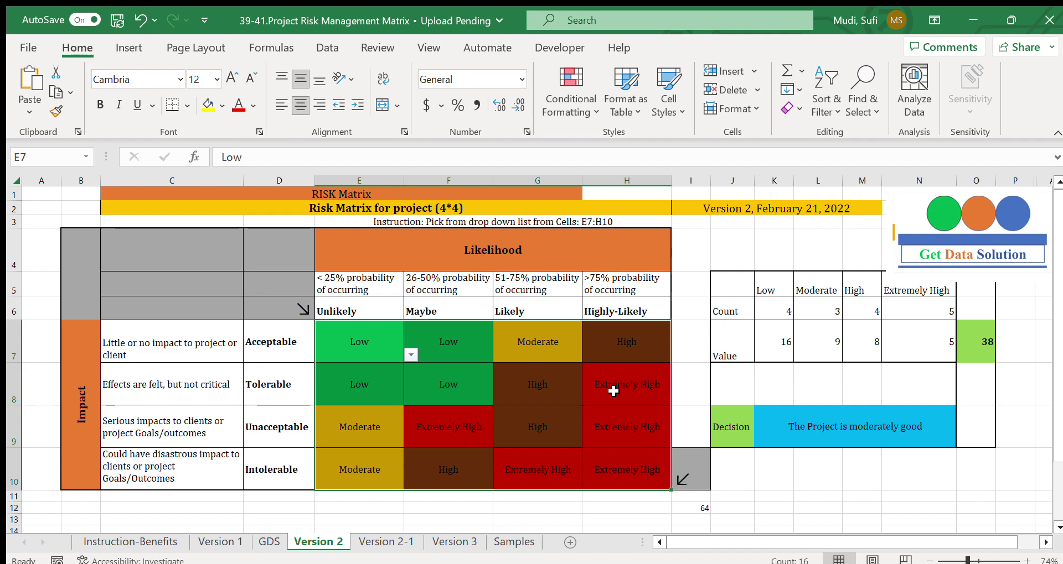
Review the Count and Value summary table in J5:O7 and vertically centre its Value label in J7
{"action": "left_click_drag", "start_coordinate": [740, 293], "coordinate": [976, 357]}
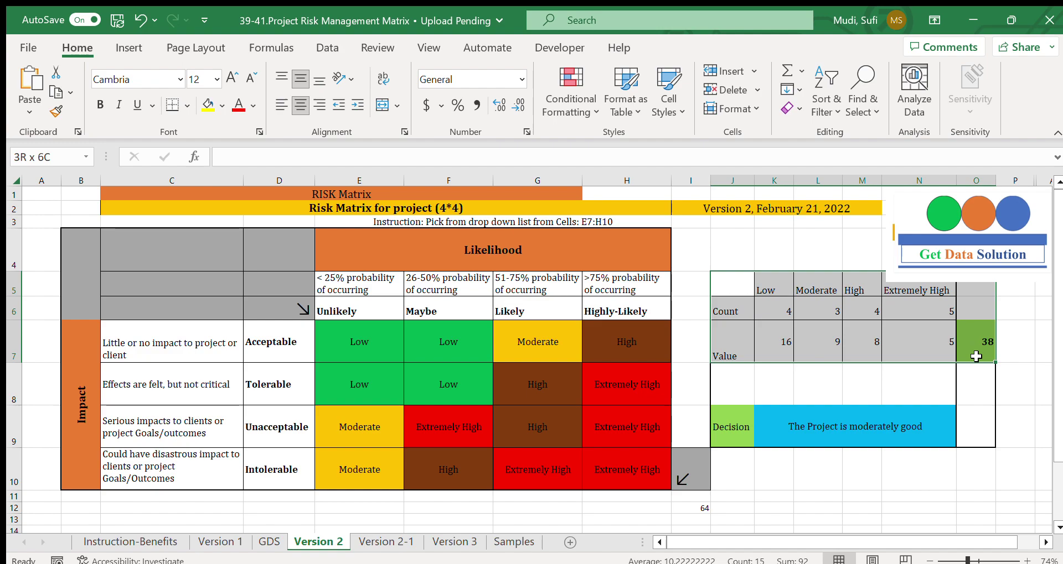
{"action": "left_click_drag", "start_coordinate": [976, 357], "coordinate": [976, 357]}
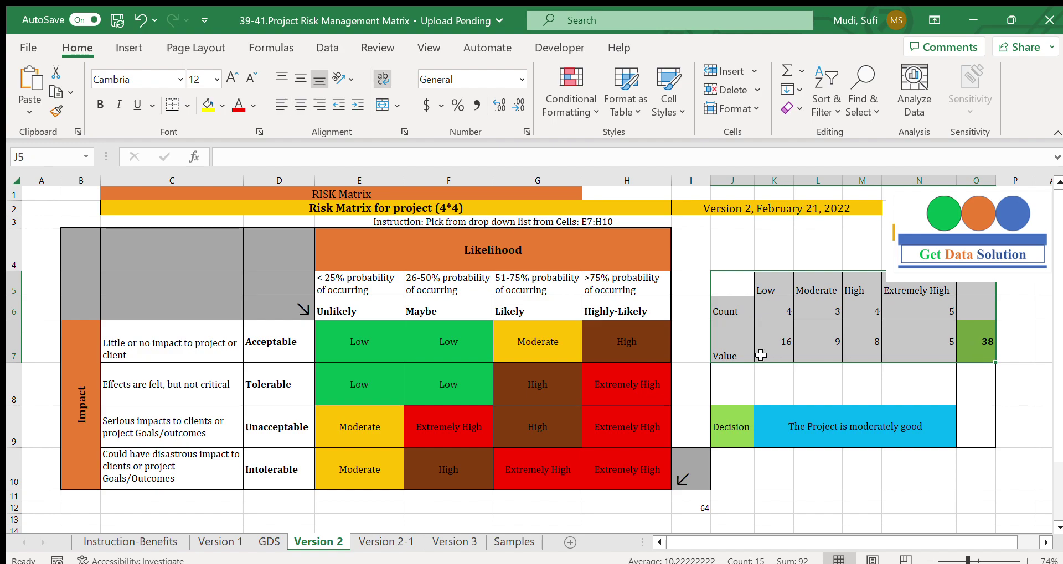
{"action": "left_click", "coordinate": [715, 354]}
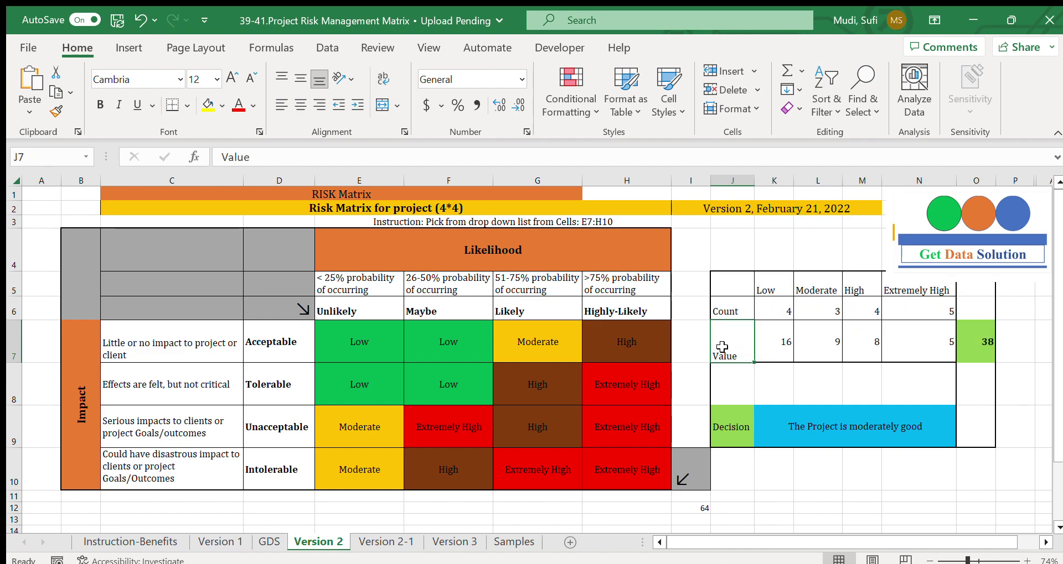
{"action": "left_click", "coordinate": [291, 79]}
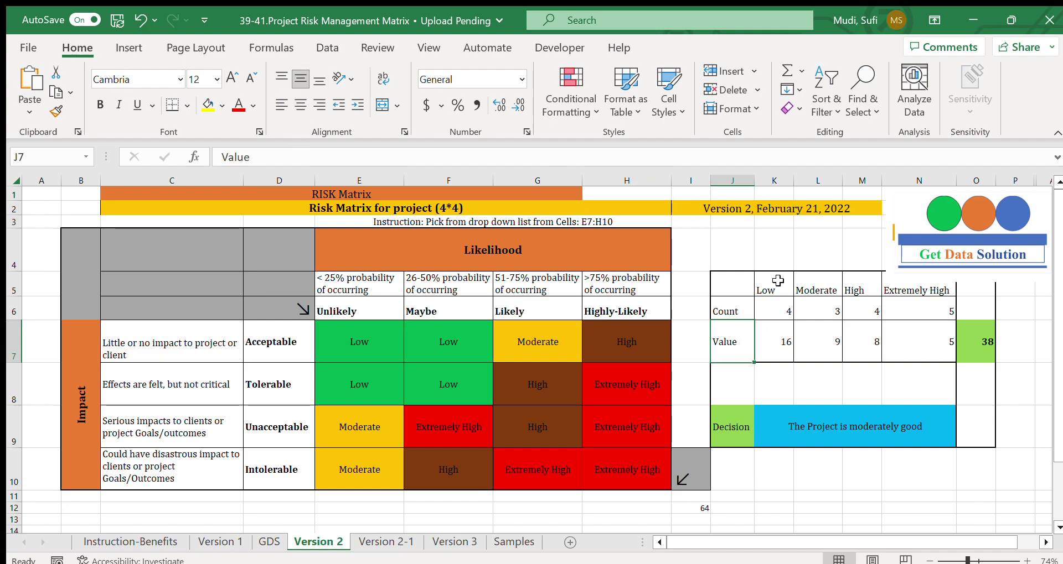
Inspect the formulas behind the total score in O7 and the project decision in K9
{"action": "left_click", "coordinate": [974, 342]}
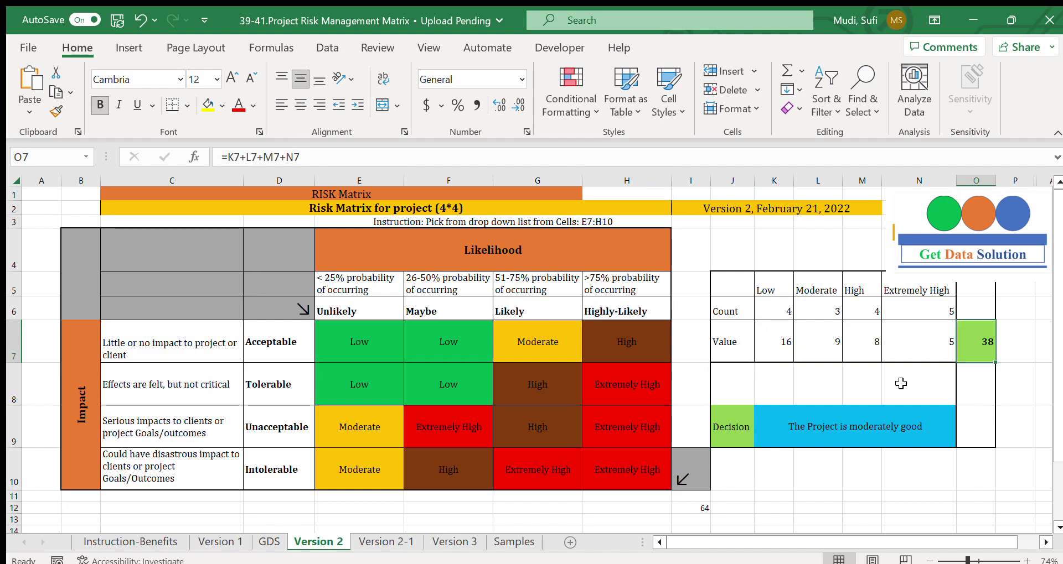
{"action": "left_click", "coordinate": [798, 421]}
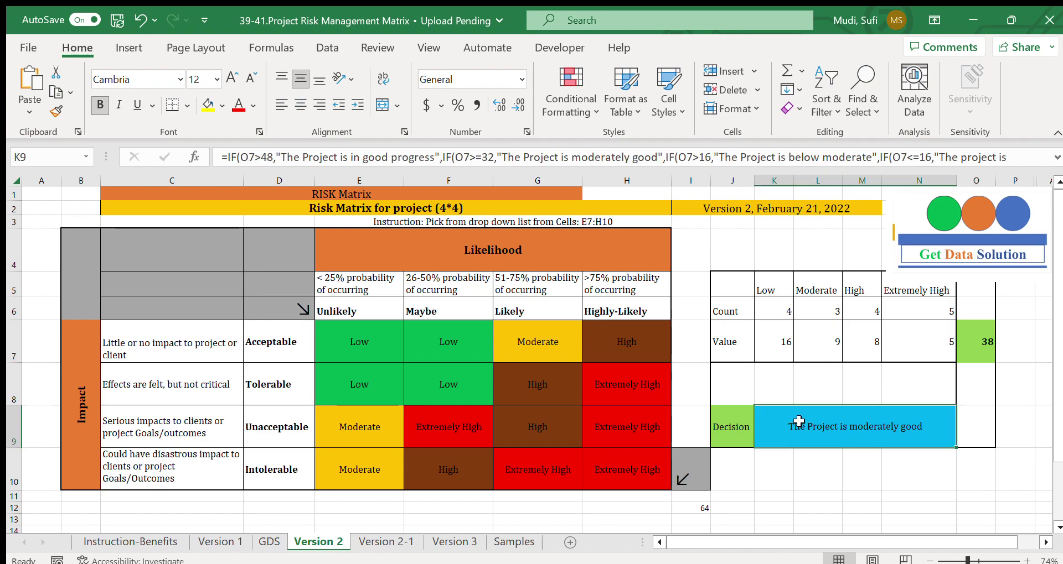
Review the Low rating choice in E7 and the total score and project decision formulas in O7 and K9
{"action": "left_click", "coordinate": [355, 342]}
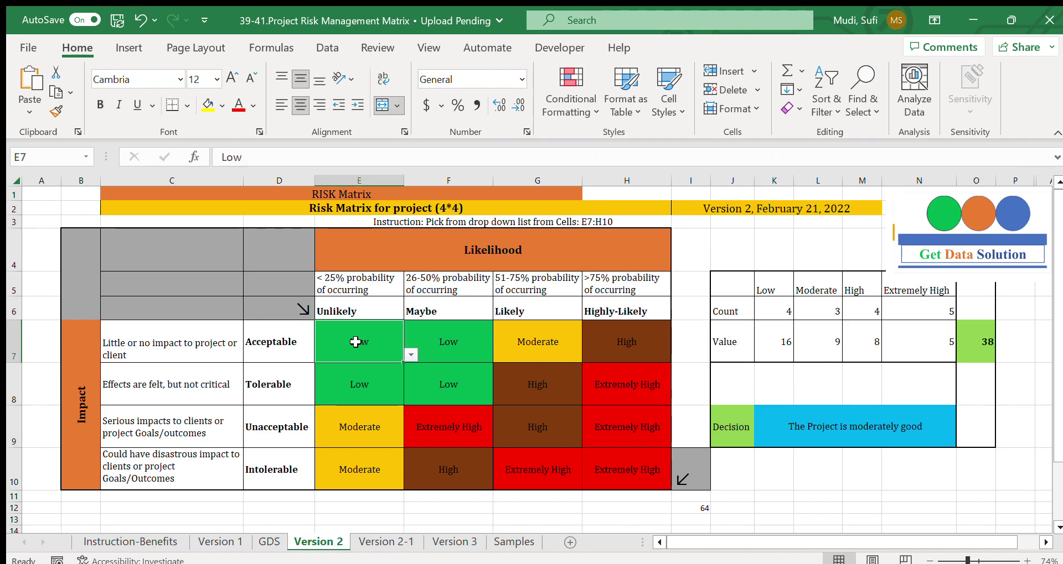
{"action": "left_click", "coordinate": [876, 381]}
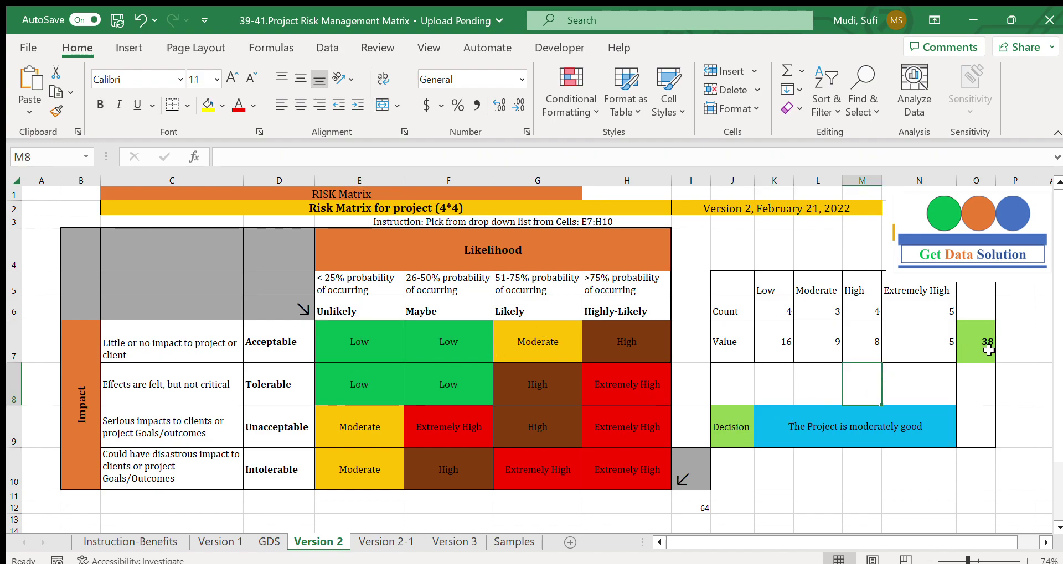
{"action": "left_click", "coordinate": [993, 350]}
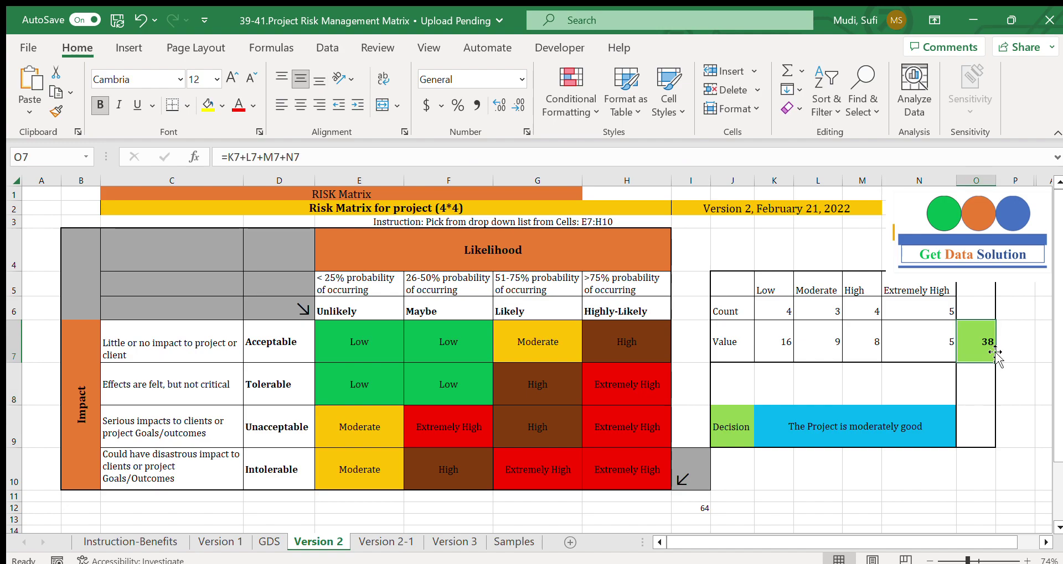
{"action": "left_click", "coordinate": [814, 425]}
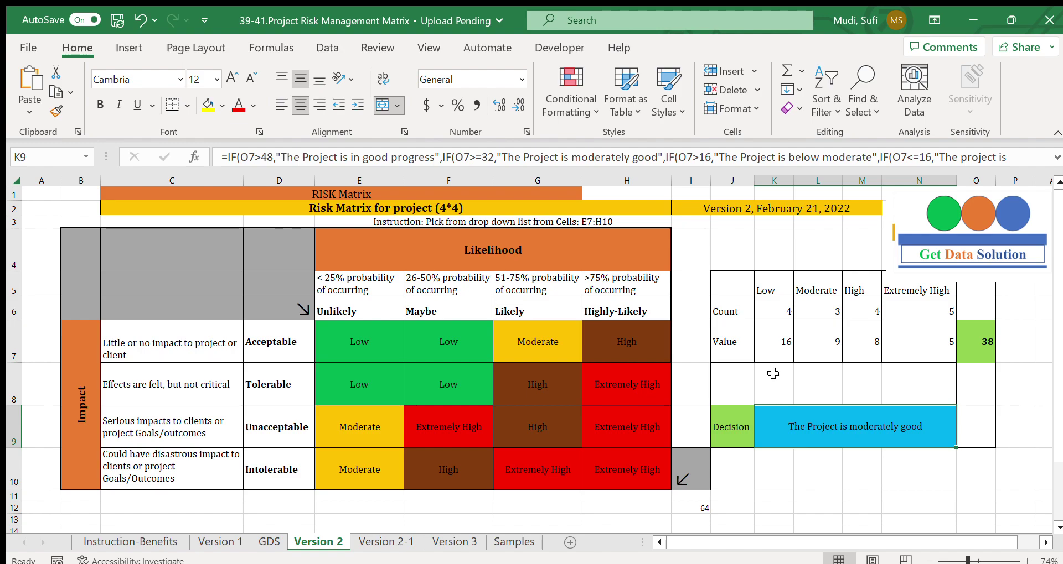
Inspect the COUNTIF formulas for each risk level in K6:N6 and the decision formula in K9
{"action": "left_click", "coordinate": [766, 311]}
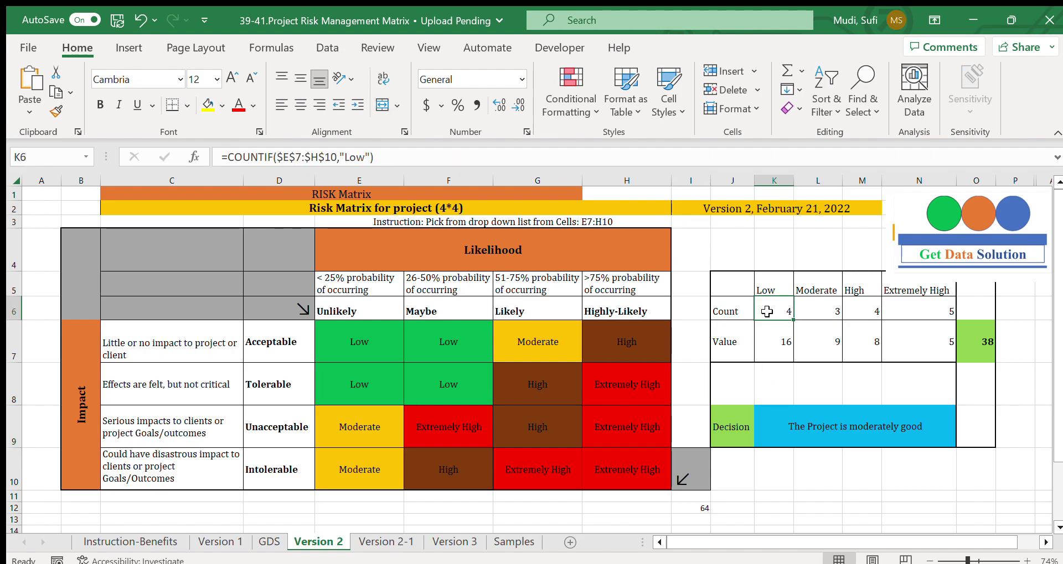
{"action": "left_click", "coordinate": [818, 307]}
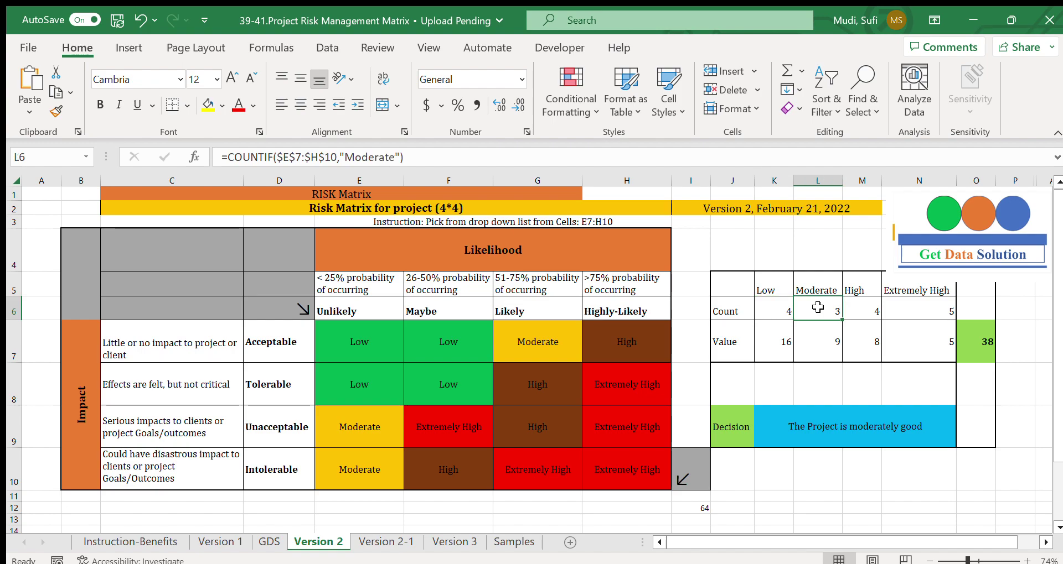
{"action": "left_click", "coordinate": [857, 309]}
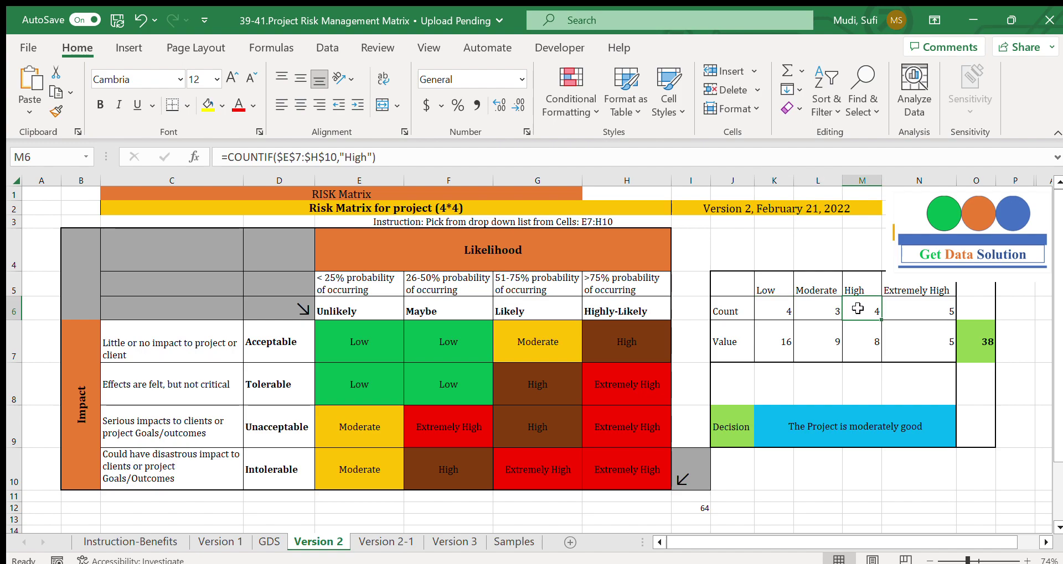
{"action": "left_click", "coordinate": [898, 310]}
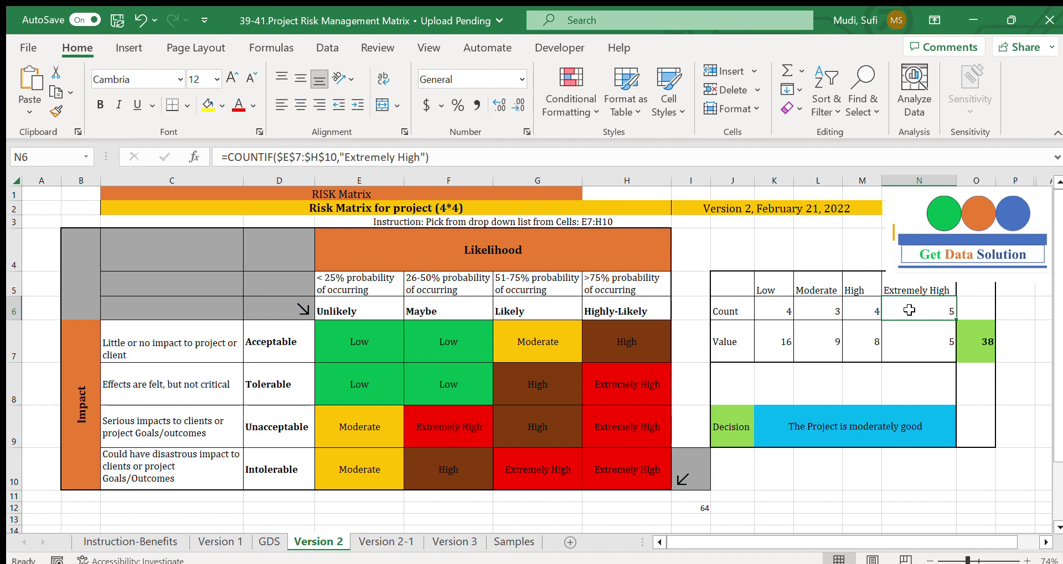
{"action": "left_click", "coordinate": [820, 425]}
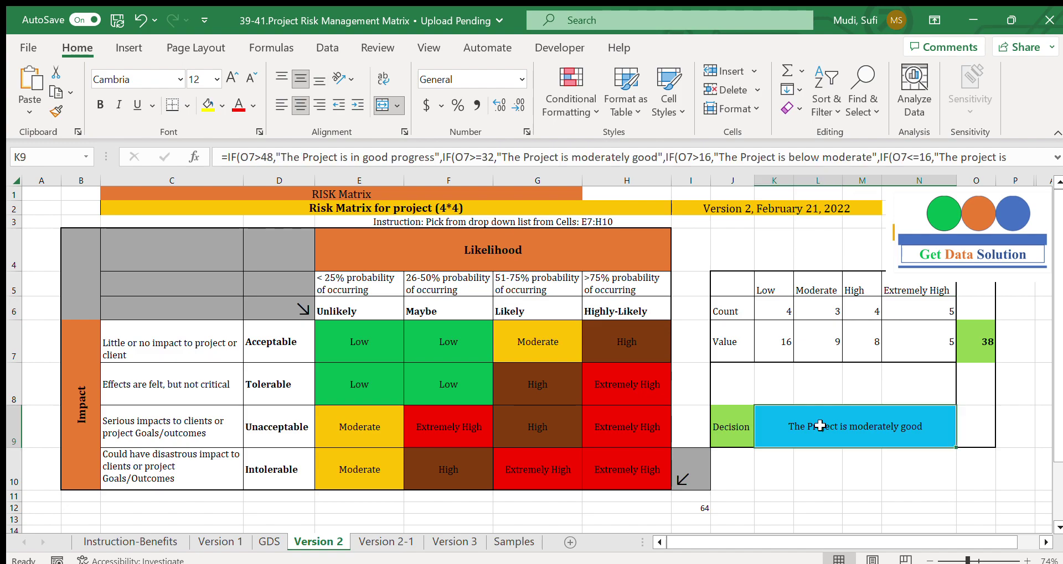
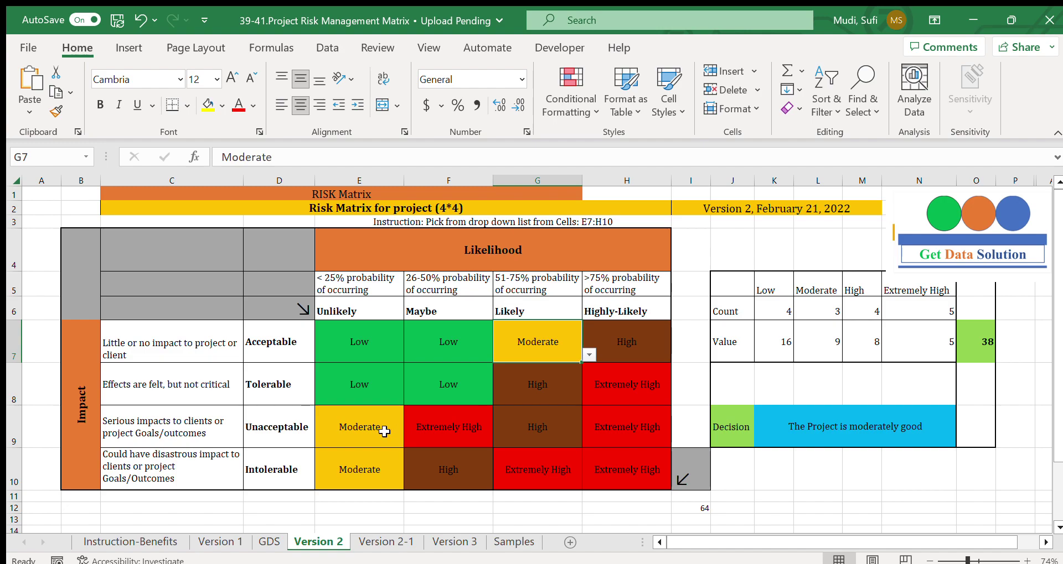
Set the Likely ratings to Low for Acceptable impact in G7 and Moderate for Tolerable impact in G8
{"action": "left_click", "coordinate": [549, 354]}
{"action": "key", "text": "ctrl+z"}
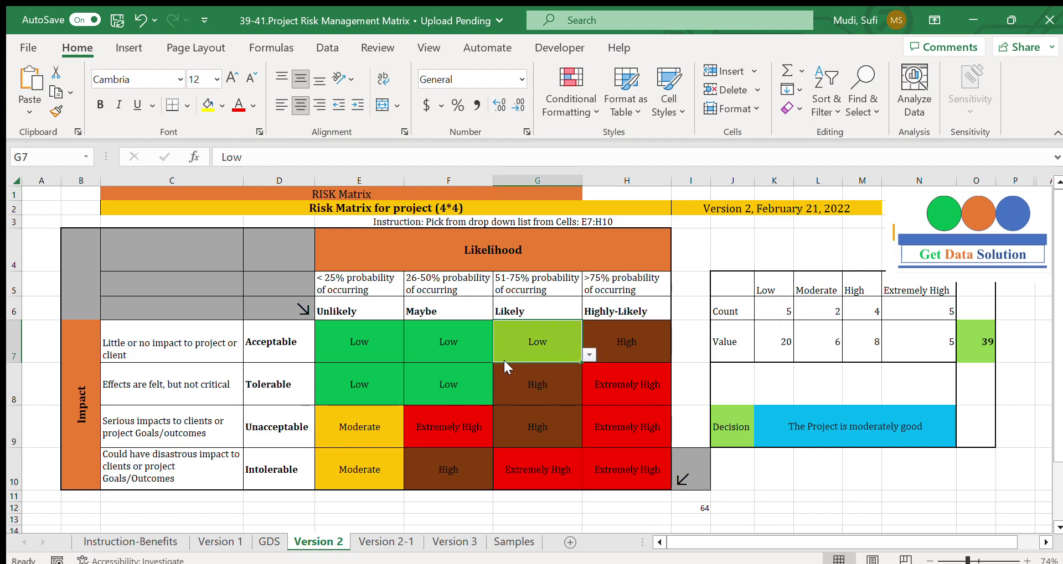
{"action": "left_click", "coordinate": [546, 384]}
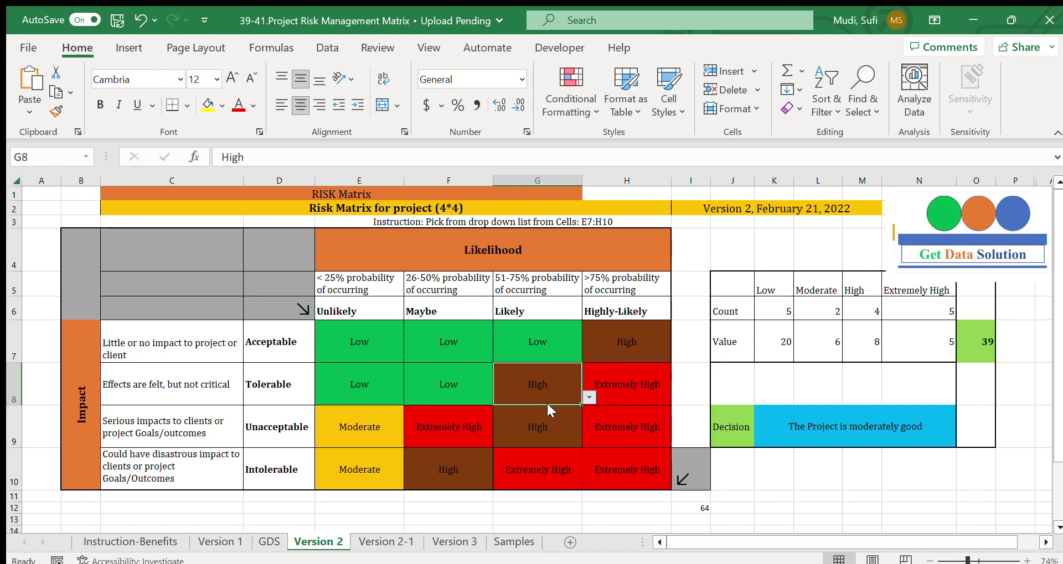
{"action": "key", "text": "ctrl+z"}
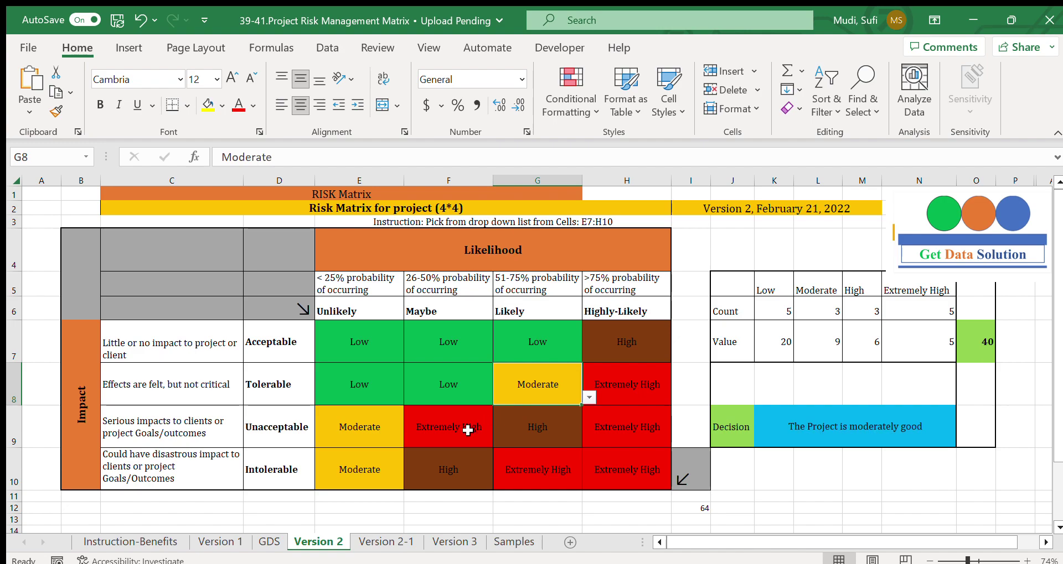
Set the Unacceptable impact ratings for Maybe in F9 and Unlikely in E9 to Low
{"action": "left_click", "coordinate": [470, 427]}
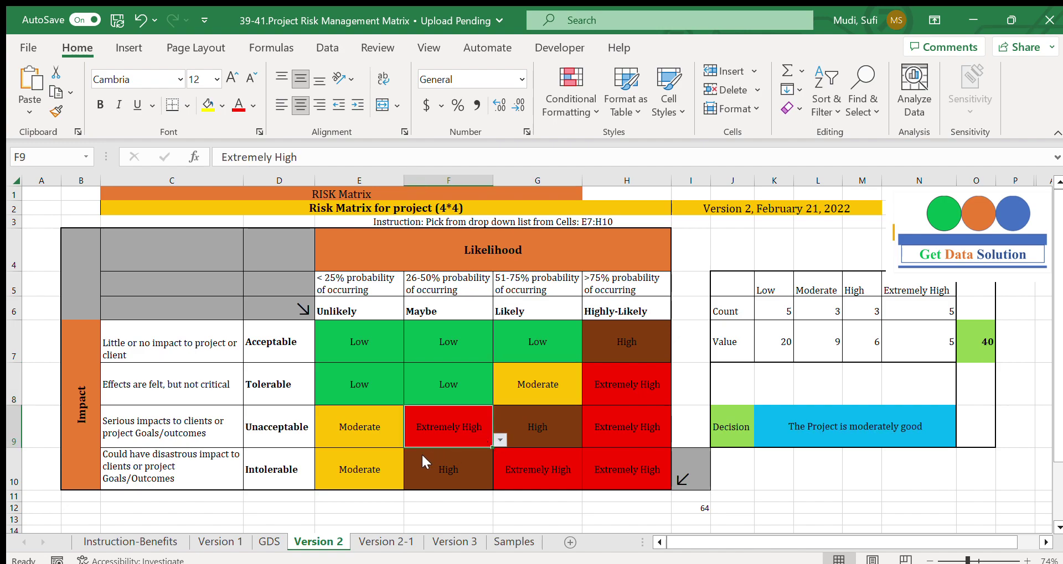
{"action": "key", "text": "ctrl+z"}
{"action": "left_click", "coordinate": [383, 430]}
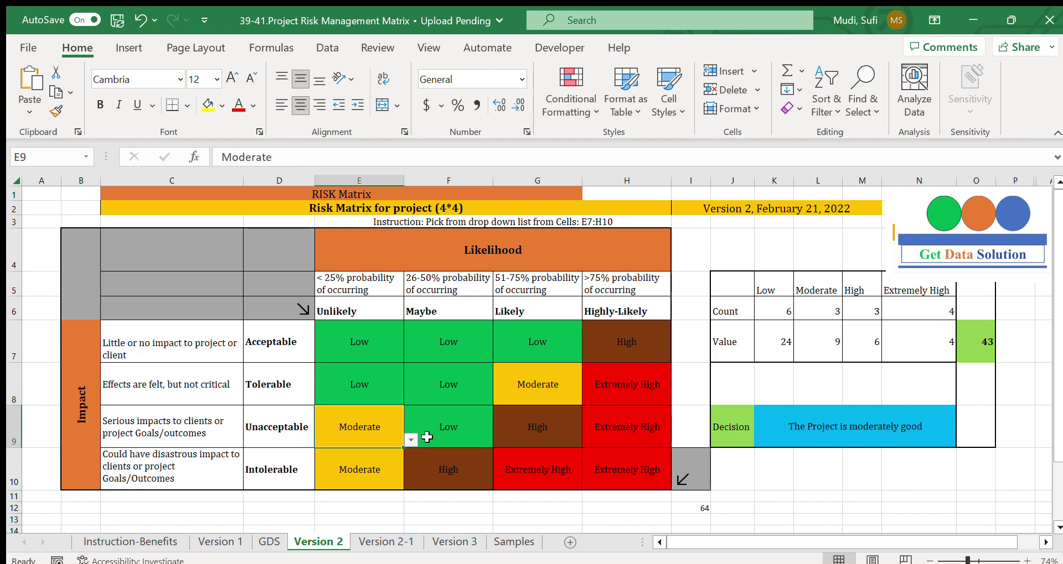
{"action": "key", "text": "ctrl+z"}
{"action": "left_click", "coordinate": [349, 468]}
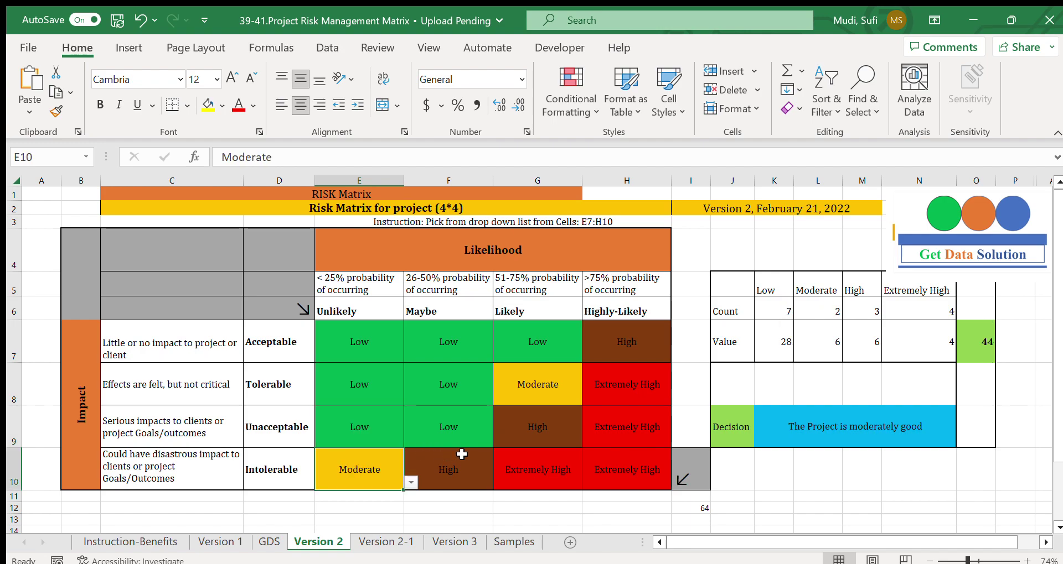
{"action": "left_click", "coordinate": [547, 440]}
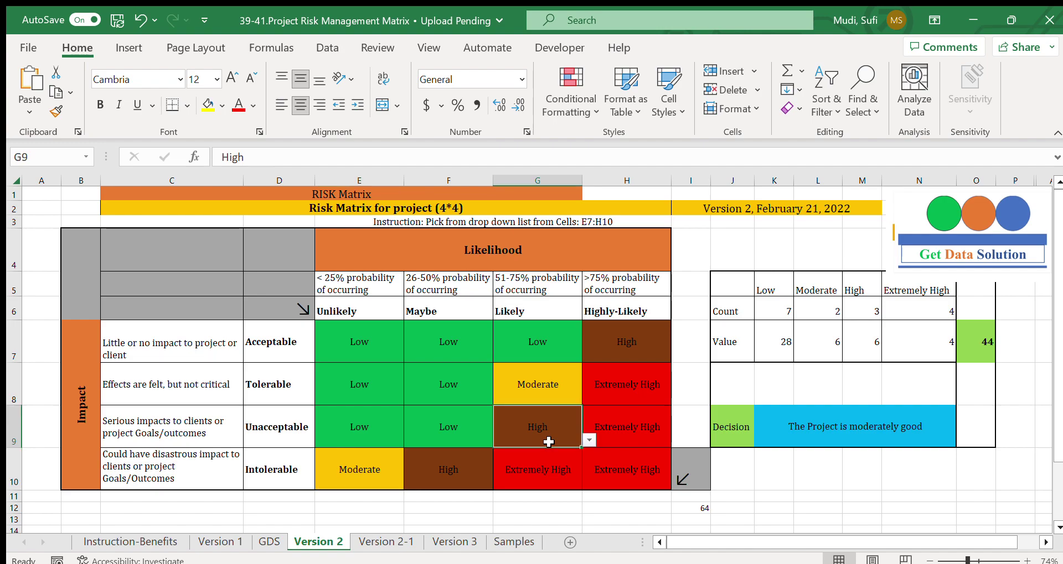
Set the Highly-Likely Acceptable rating in H7 and the Maybe Intolerable rating in F10 to Moderate
{"action": "left_click", "coordinate": [642, 345]}
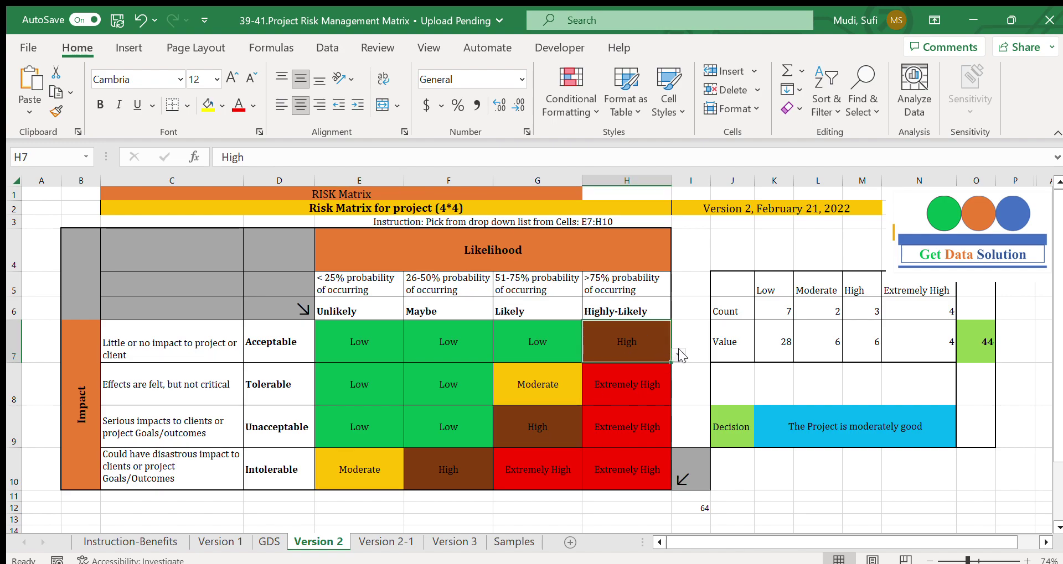
{"action": "left_click", "coordinate": [680, 356]}
{"action": "left_click", "coordinate": [588, 368]}
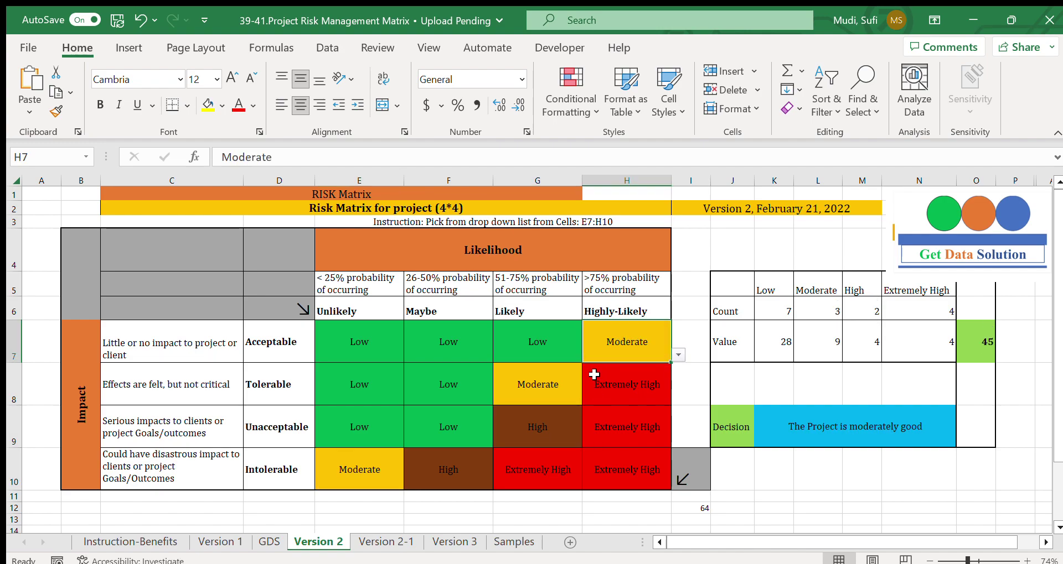
{"action": "left_click", "coordinate": [468, 469]}
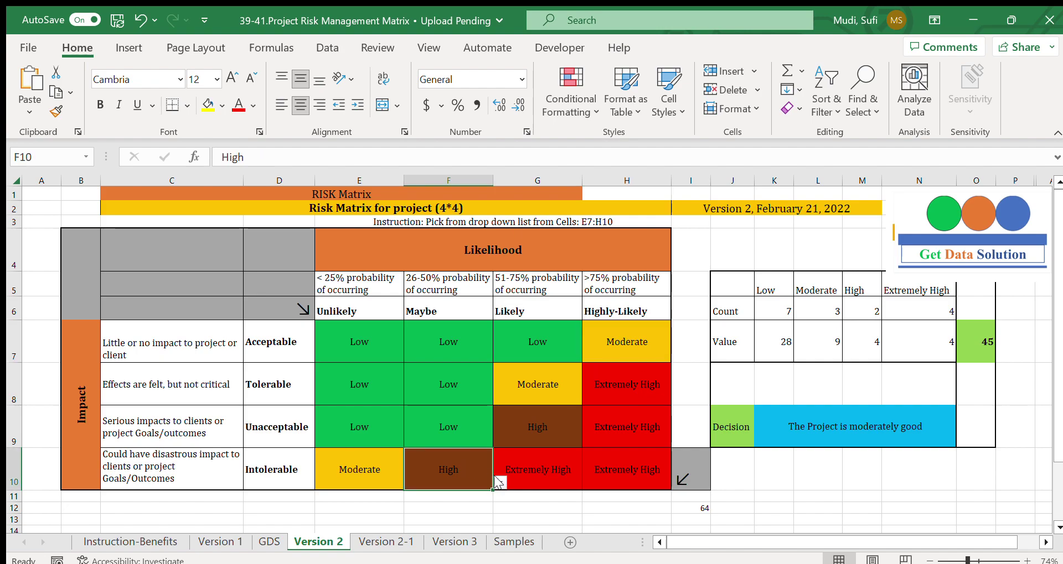
{"action": "key", "text": "alt+Down"}
{"action": "left_click", "coordinate": [423, 504]}
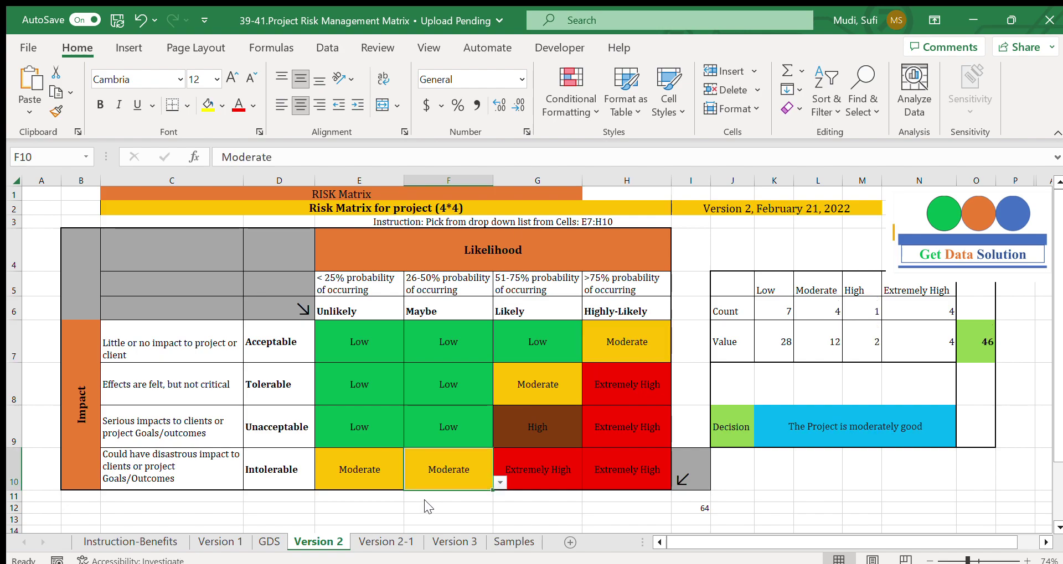
Set the Likely ratings to Low for Unacceptable impact in G9 and High for Intolerable impact in G10
{"action": "left_click", "coordinate": [535, 432]}
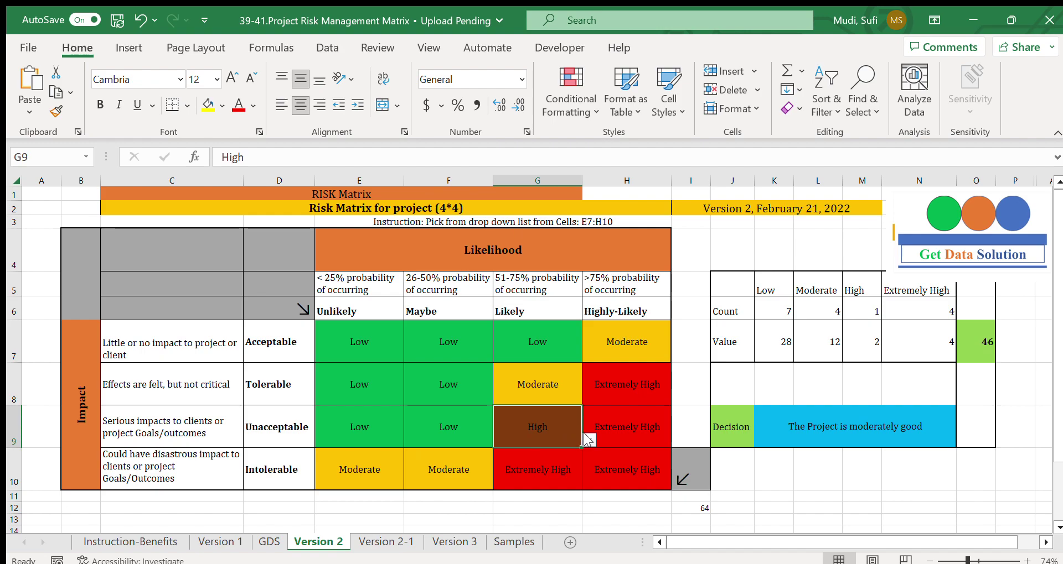
{"action": "left_click", "coordinate": [506, 446]}
{"action": "left_click", "coordinate": [542, 469]}
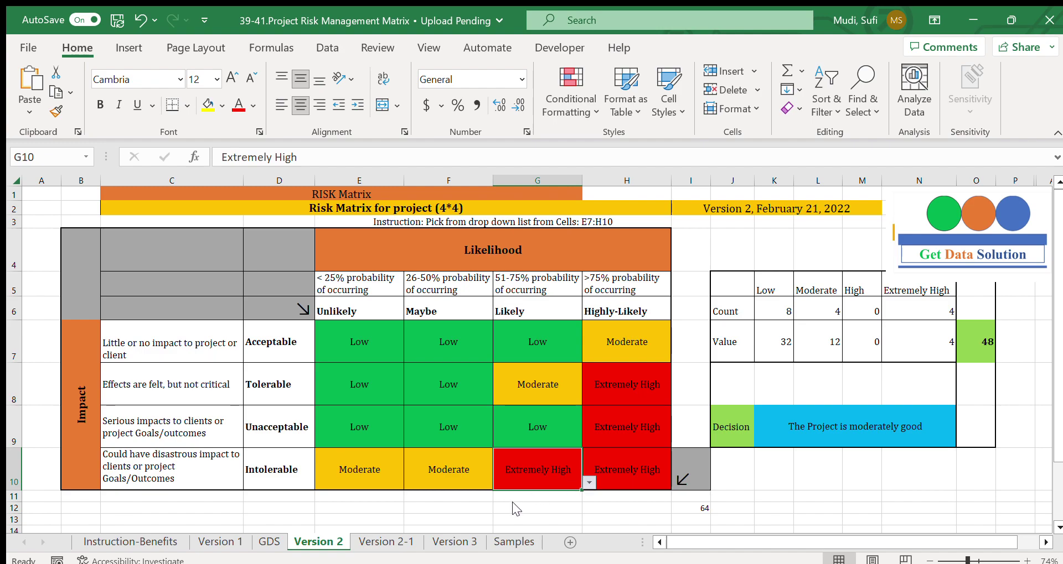
{"action": "type", "text": "High"}
{"action": "key", "text": "ctrl+Return"}
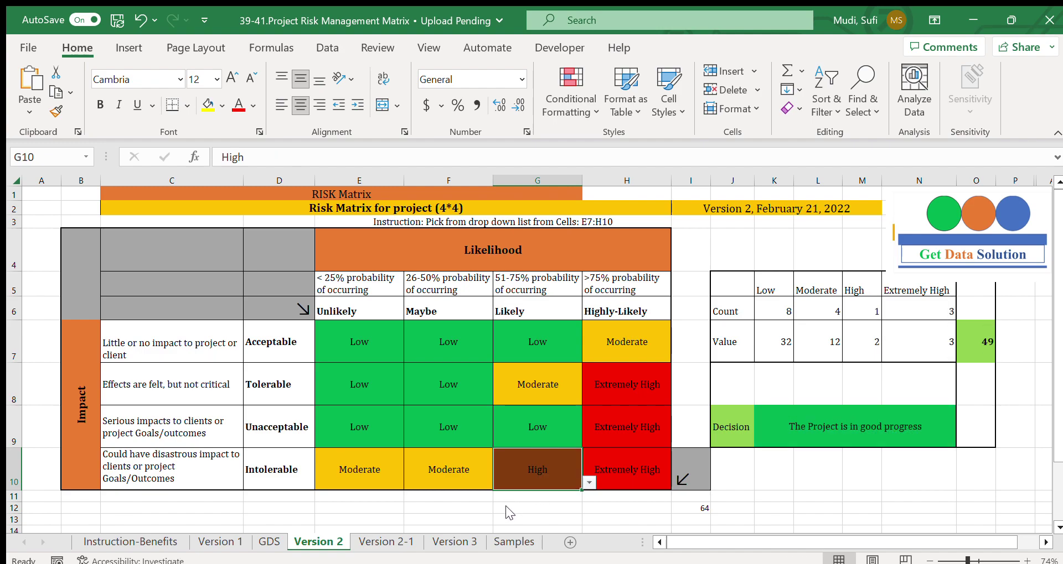
Try Low as the Highly-Likely Acceptable rating in H7, and undo the change
{"action": "left_click", "coordinate": [632, 351]}
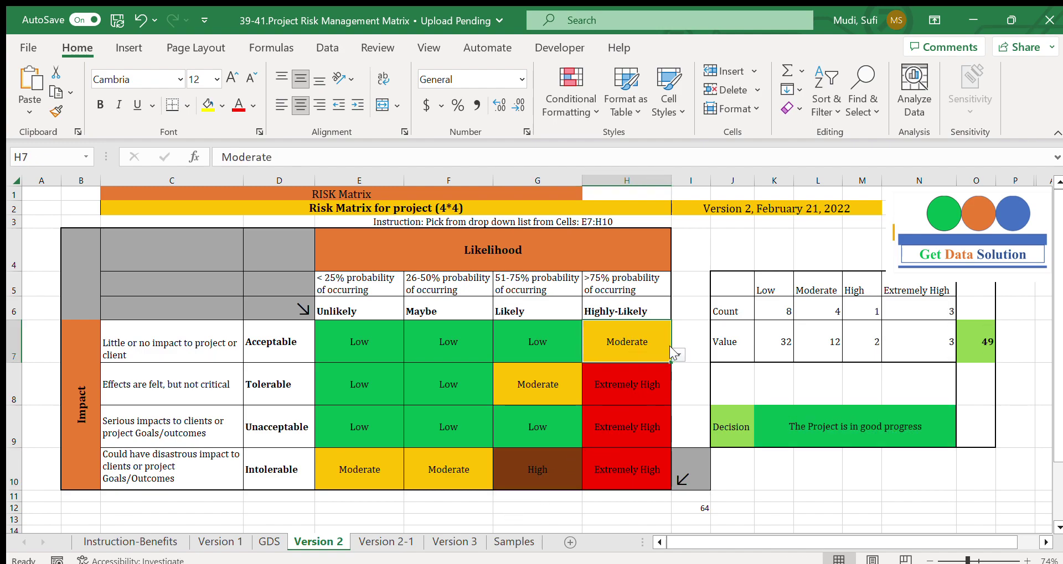
{"action": "type", "text": "Low"}
{"action": "key", "text": "ctrl+Return"}
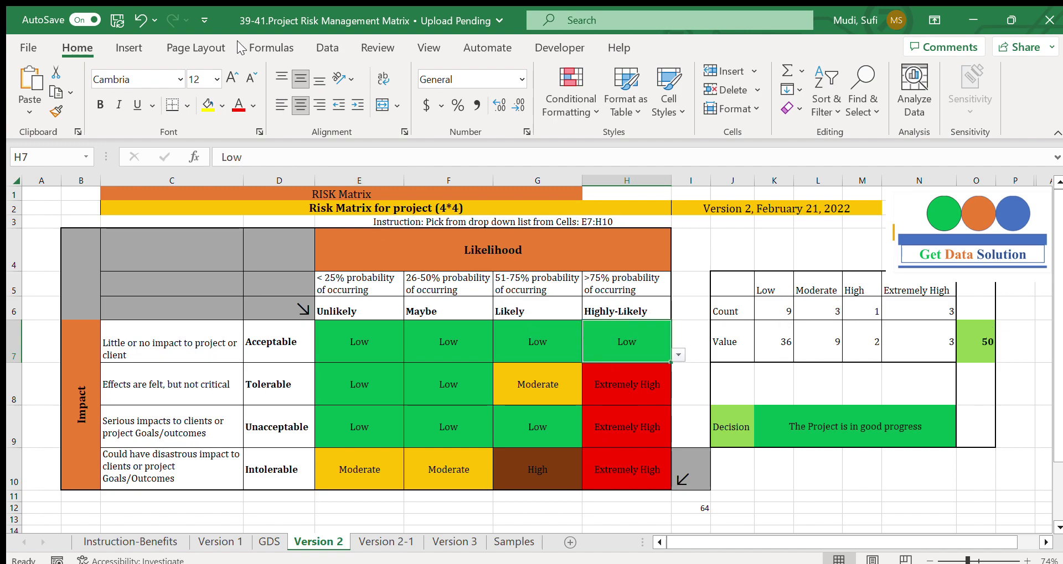
{"action": "left_click", "coordinate": [141, 20]}
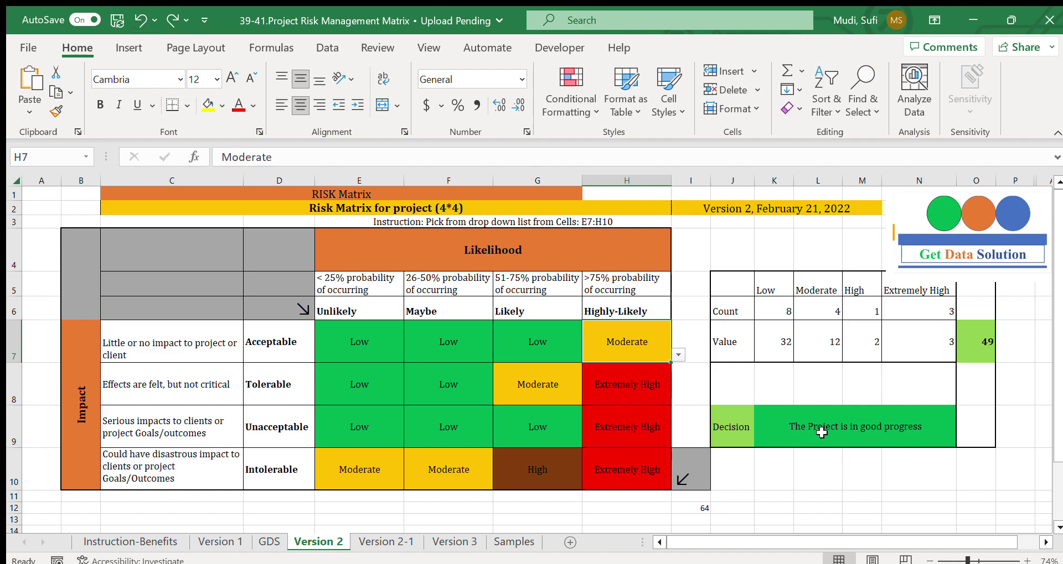
Check the count formulas in K6:N6 against the rating grid E7:H10, ending at the Decision label in J9
{"action": "left_click", "coordinate": [774, 311]}
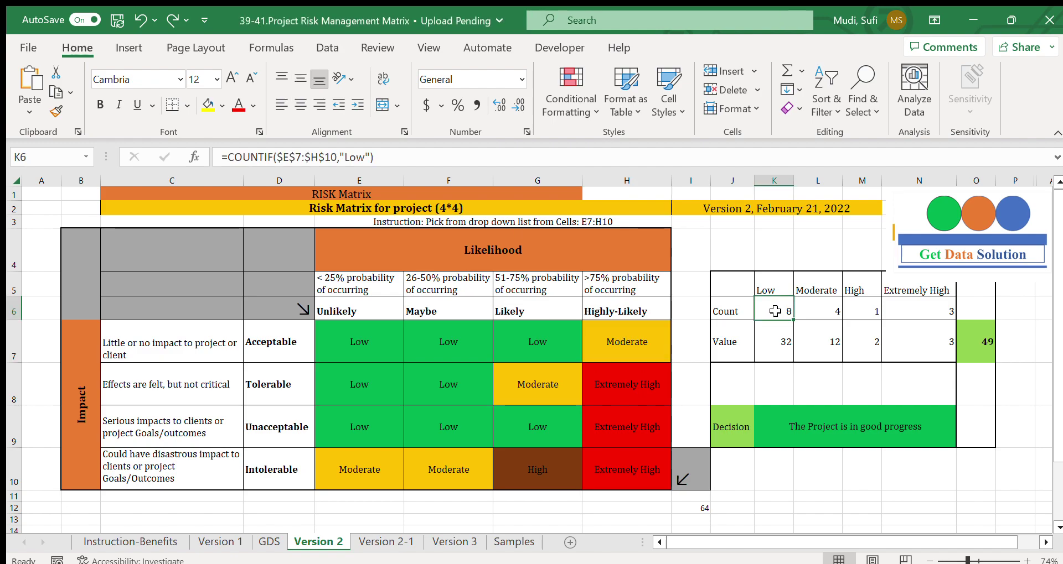
{"action": "left_click_drag", "start_coordinate": [347, 340], "coordinate": [624, 473]}
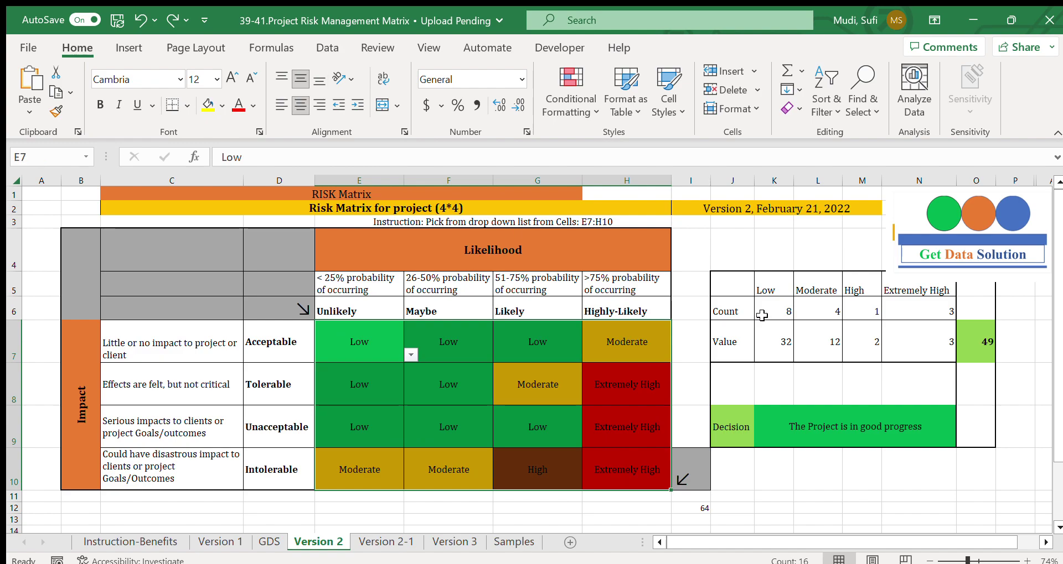
{"action": "left_click", "coordinate": [814, 310]}
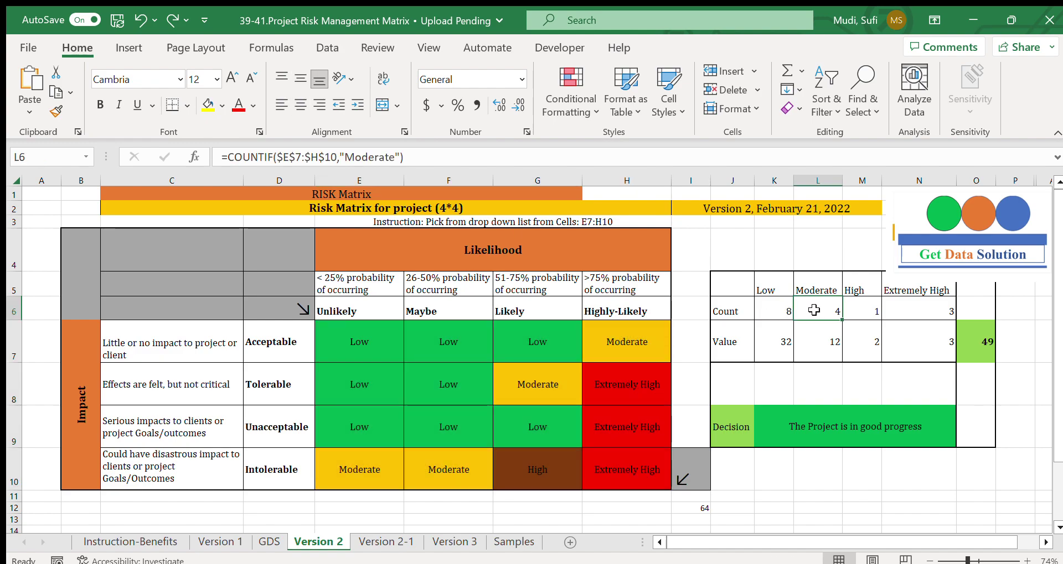
{"action": "left_click", "coordinate": [853, 311]}
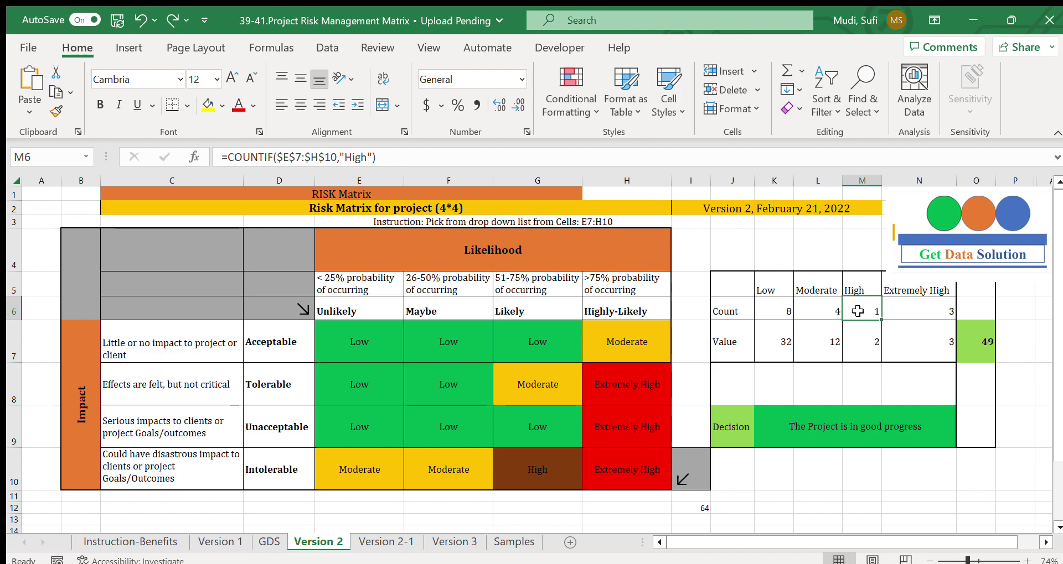
{"action": "left_click", "coordinate": [913, 311]}
{"action": "left_click", "coordinate": [741, 437]}
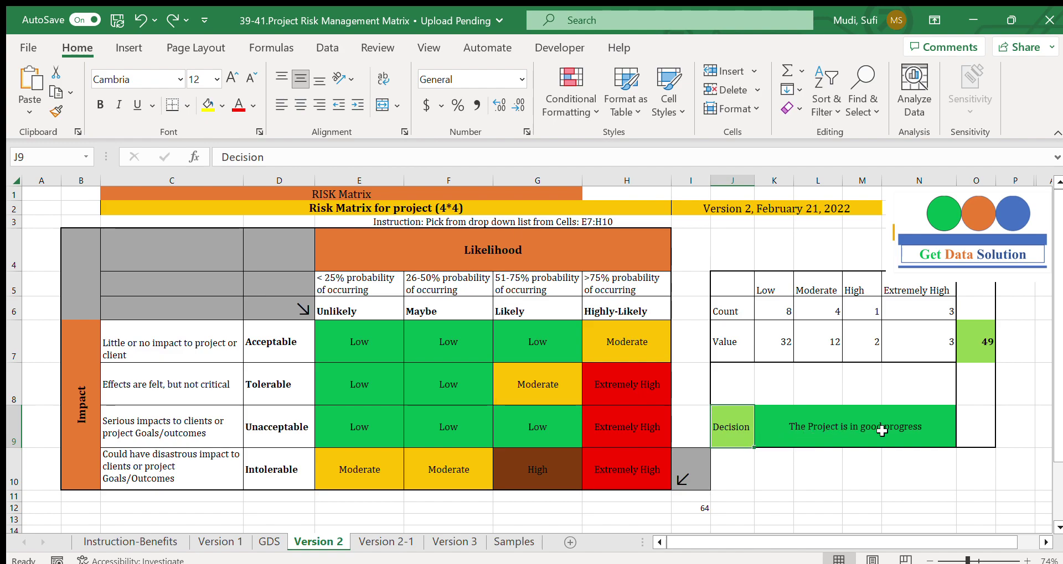
Highlight the risk rating grid E7:H10 for review, and open the GDS sheet
{"action": "left_click_drag", "start_coordinate": [368, 349], "coordinate": [604, 455]}
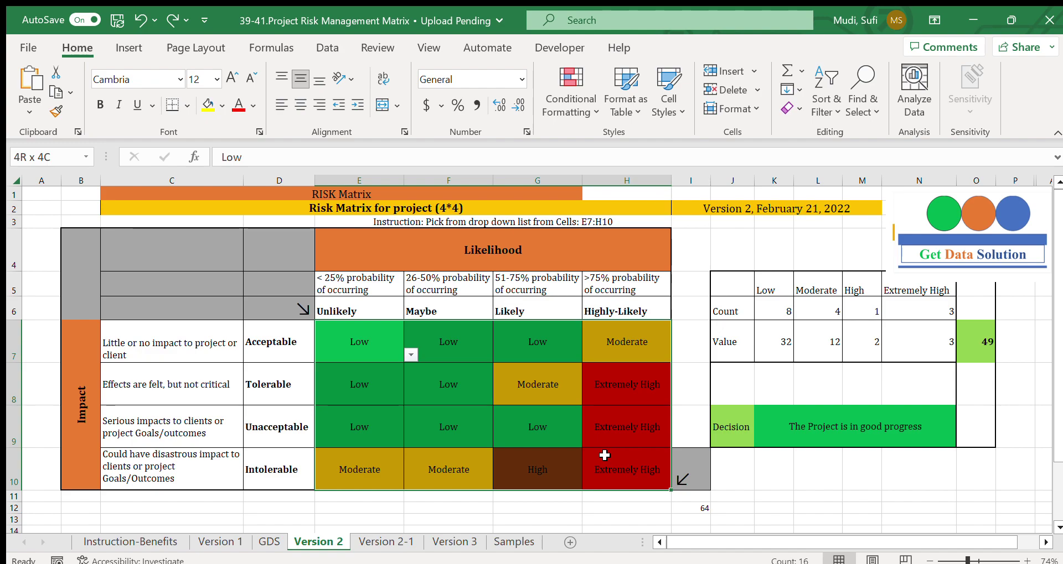
{"action": "left_click_drag", "start_coordinate": [604, 455], "coordinate": [604, 455]}
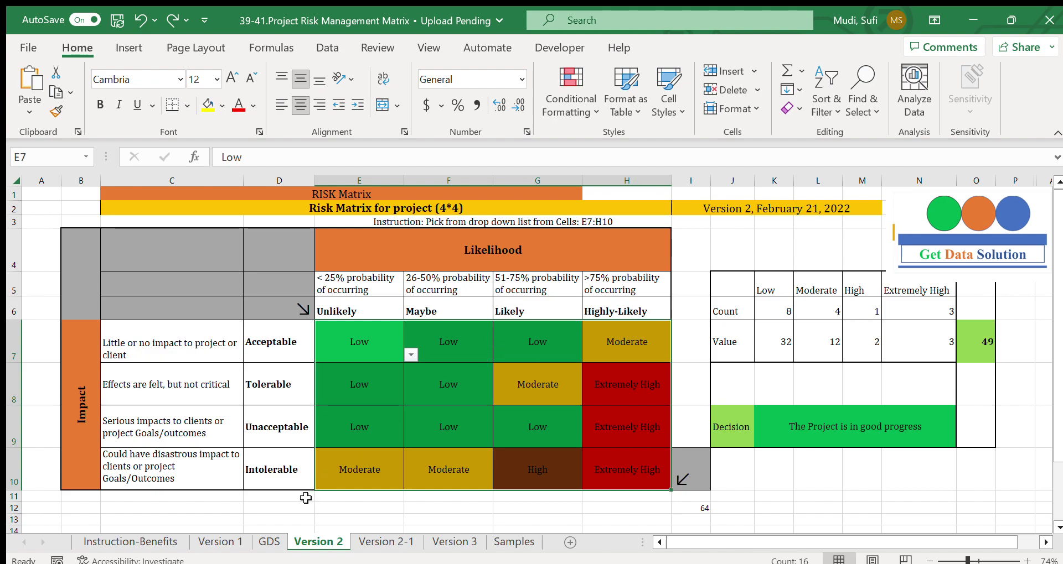
{"action": "left_click", "coordinate": [268, 541]}
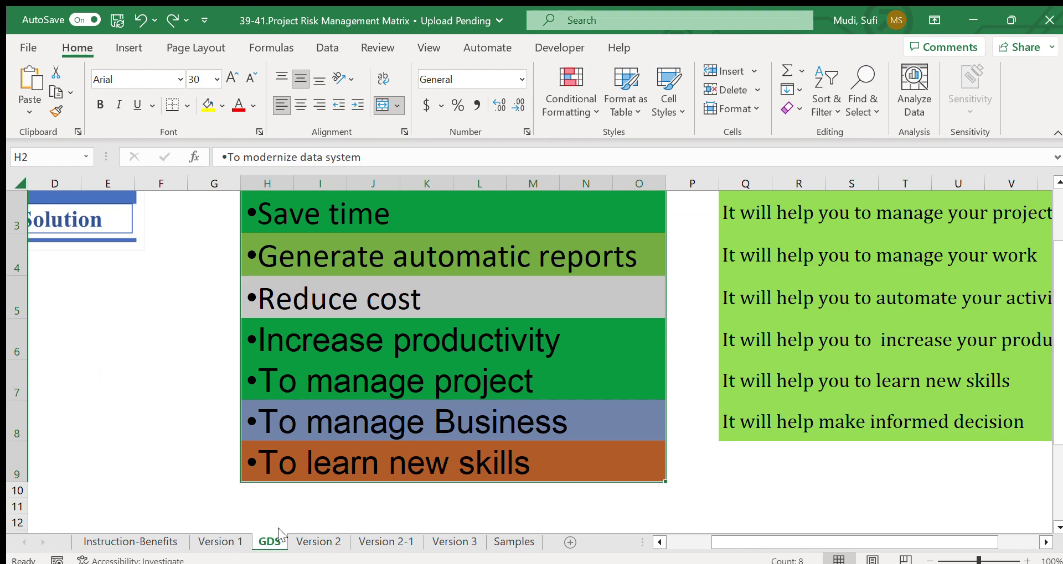
Go through the Purpose list on the GDS sheet item by item, from H2 to H9
{"action": "left_click", "coordinate": [660, 543]}
{"action": "left_click", "coordinate": [660, 543]}
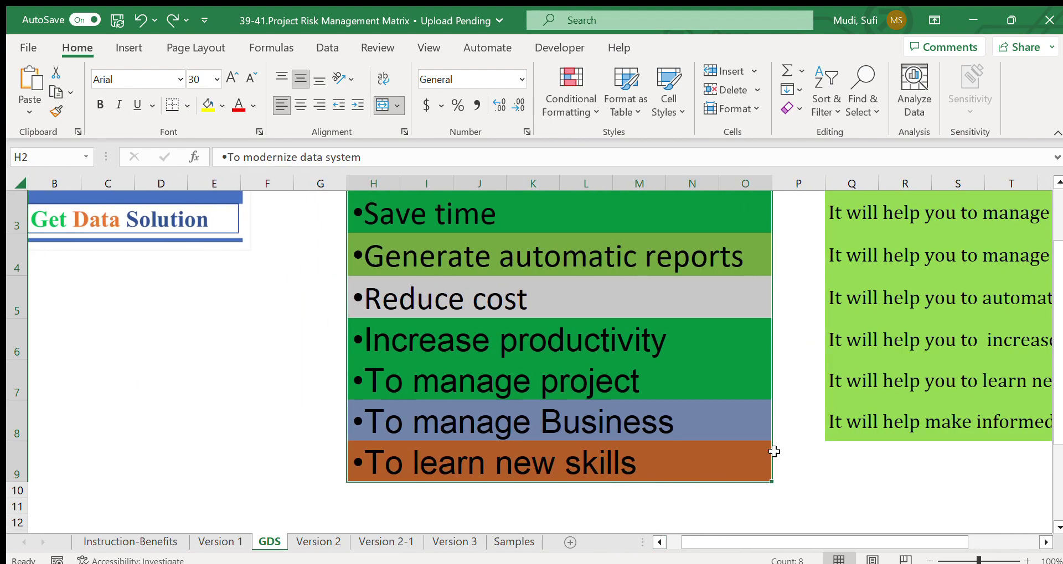
{"action": "left_click_drag", "start_coordinate": [1057, 293], "coordinate": [1056, 223]}
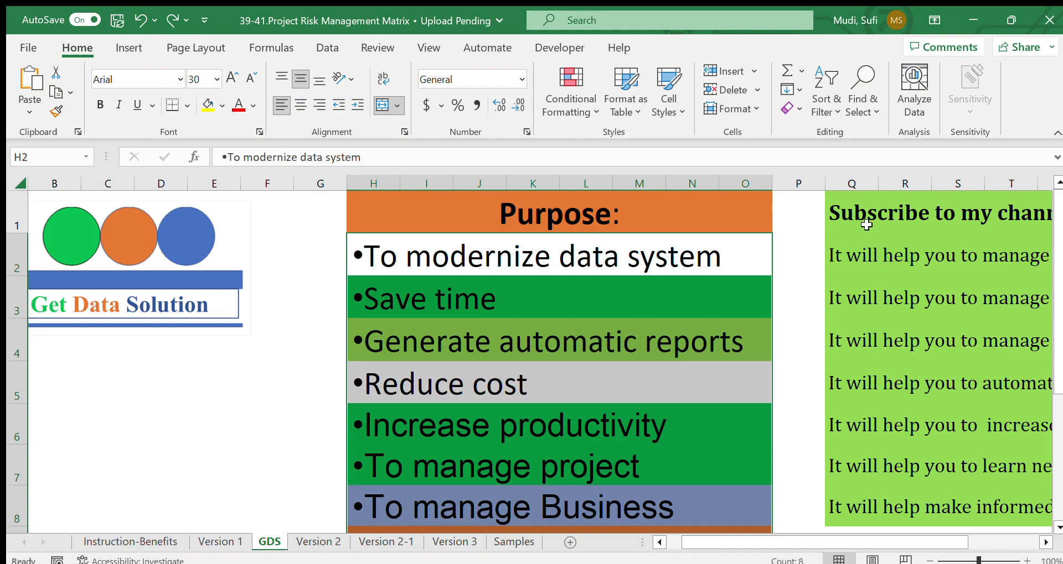
{"action": "left_click", "coordinate": [710, 258]}
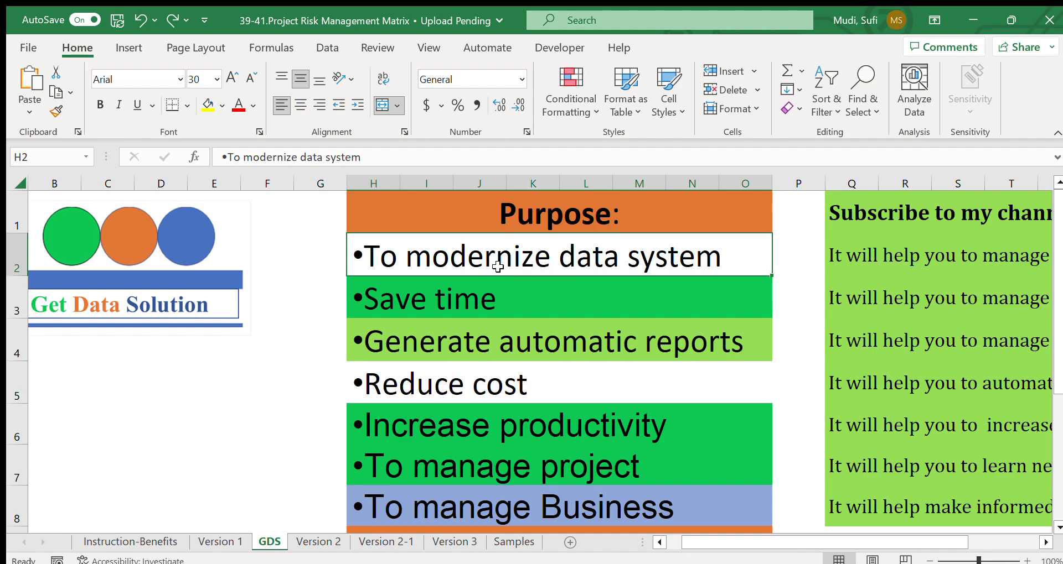
{"action": "key", "text": "Down"}
{"action": "key", "text": "Down"}
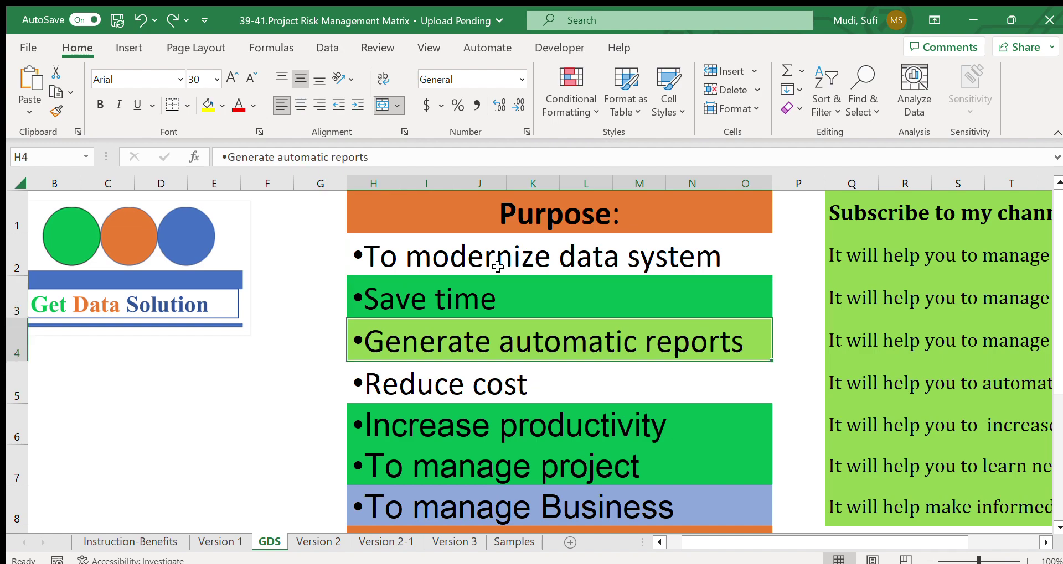
{"action": "key", "text": "Down"}
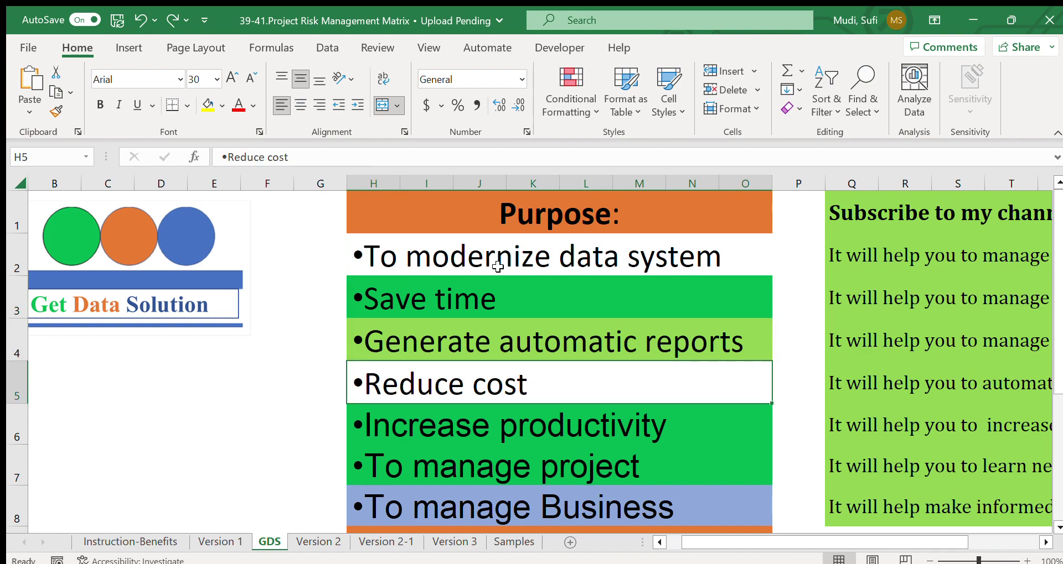
{"action": "key", "text": "Down"}
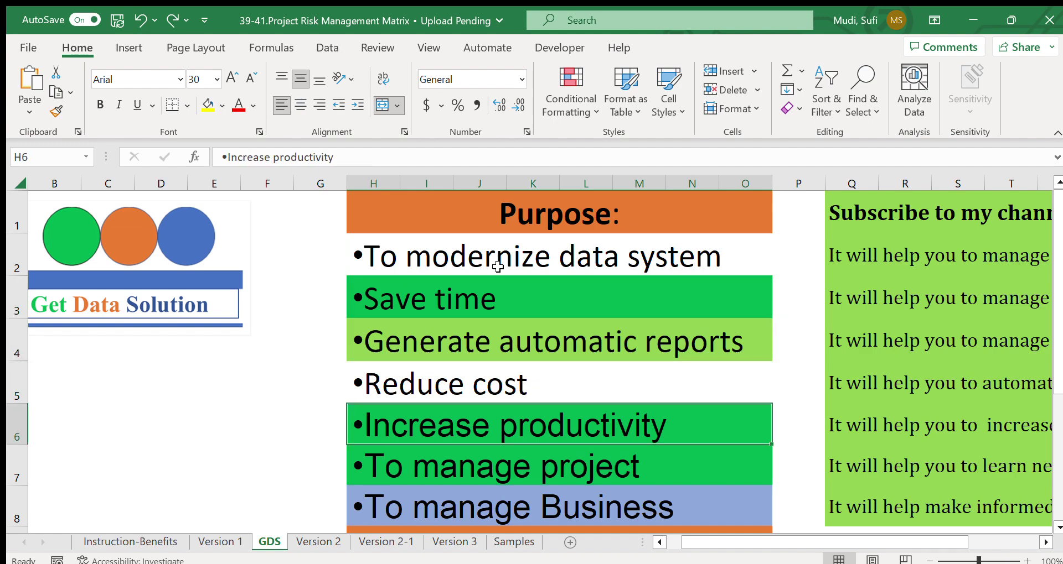
{"action": "key", "text": "Down"}
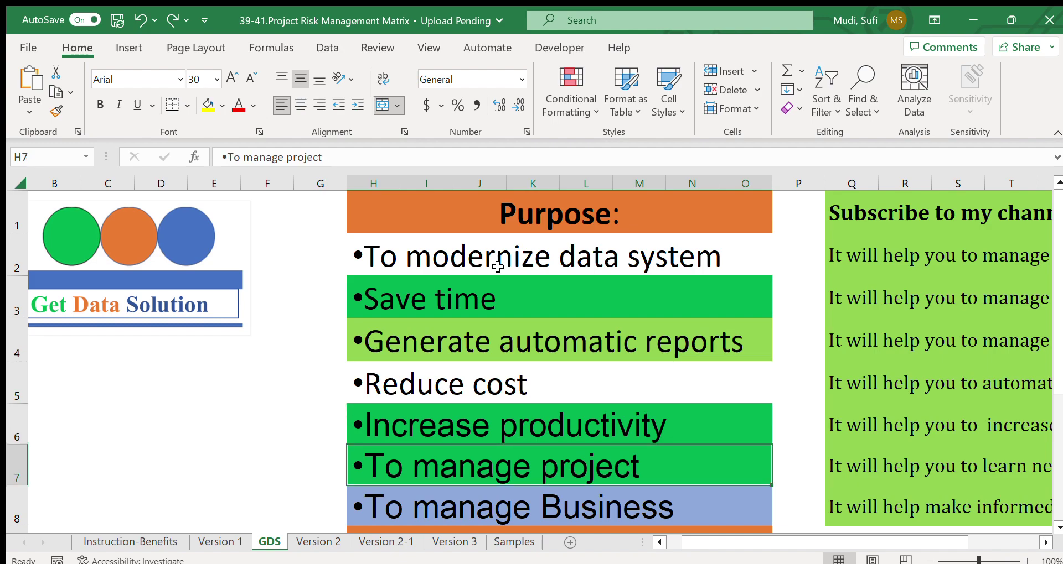
{"action": "key", "text": "Down"}
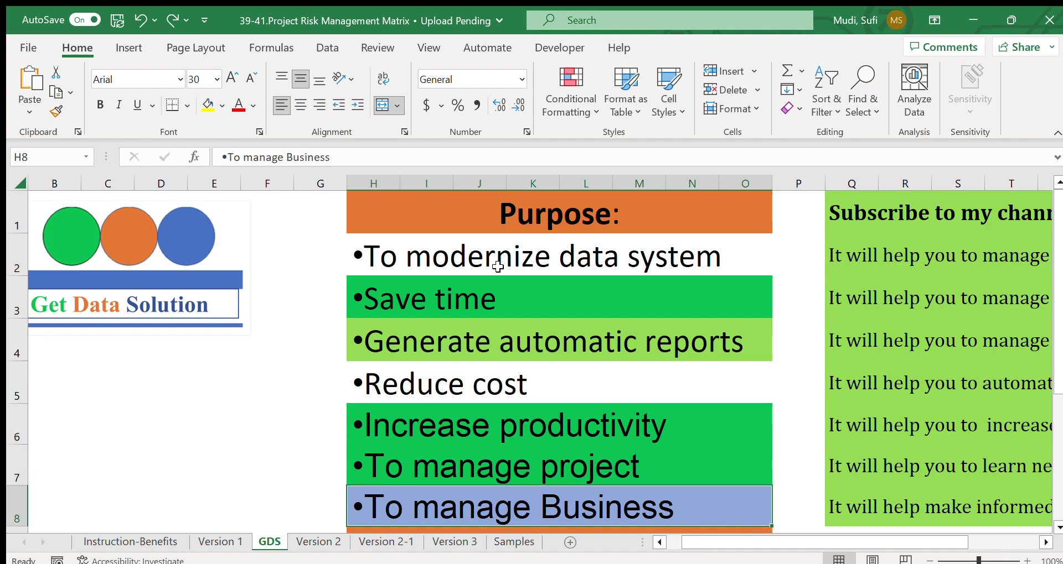
{"action": "key", "text": "Down"}
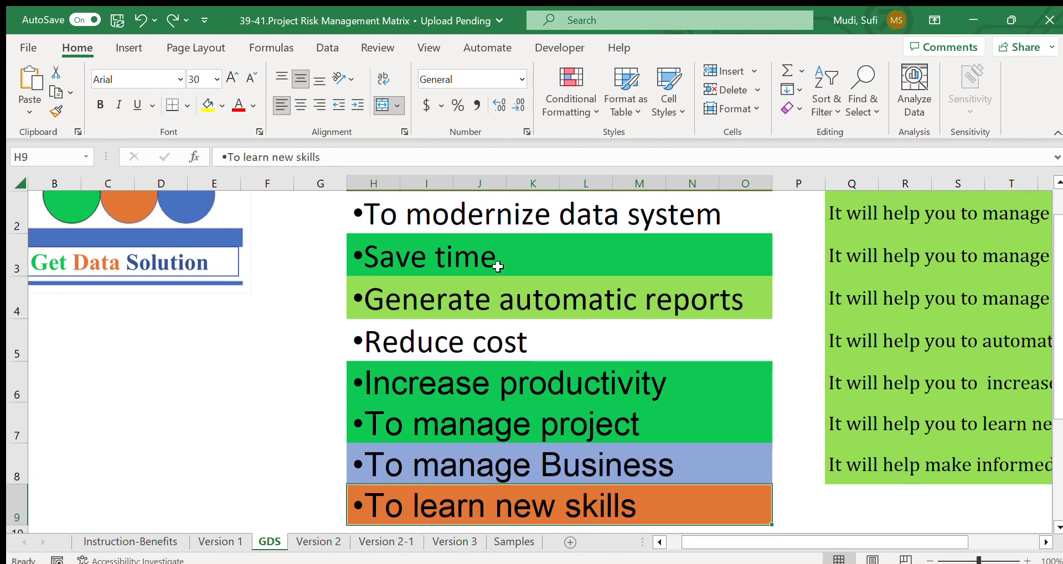
Read through the "Subscribe to my channel because" reasons in Q2 to Q6, including the check mark in Y3
{"action": "left_click", "coordinate": [1044, 543]}
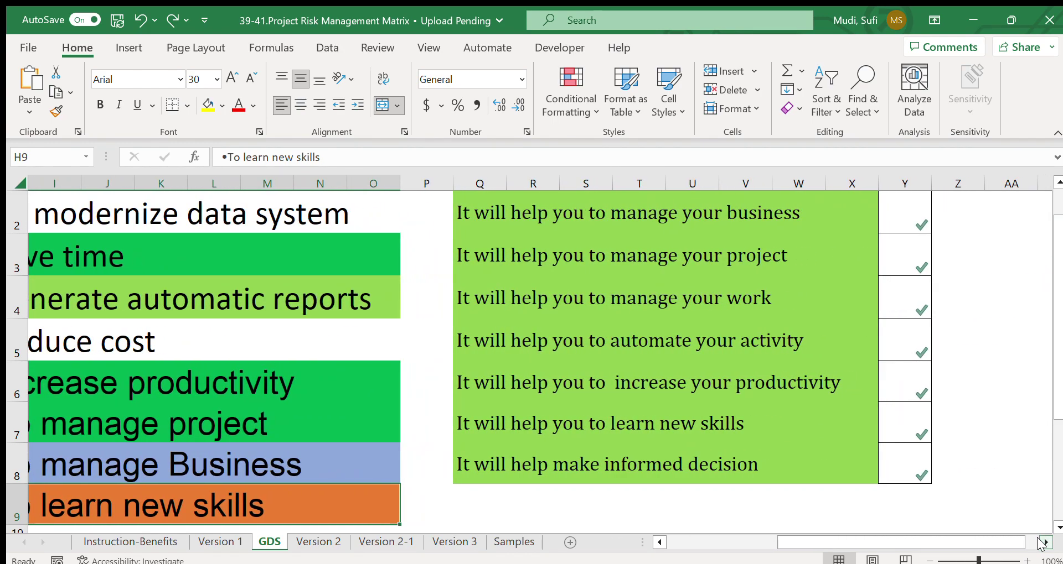
{"action": "left_click_drag", "start_coordinate": [1057, 398], "coordinate": [1054, 296]}
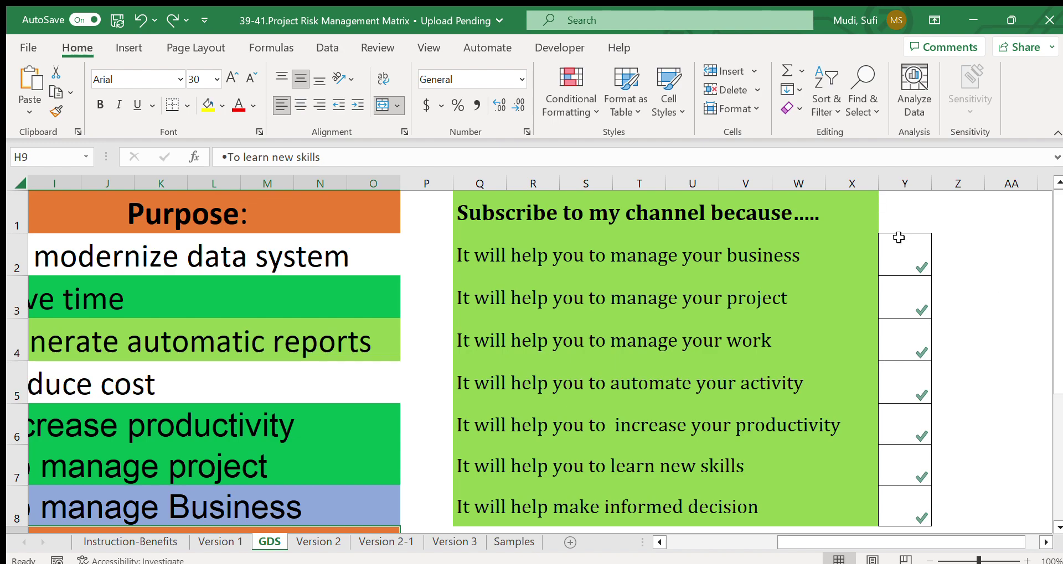
{"action": "left_click", "coordinate": [673, 268]}
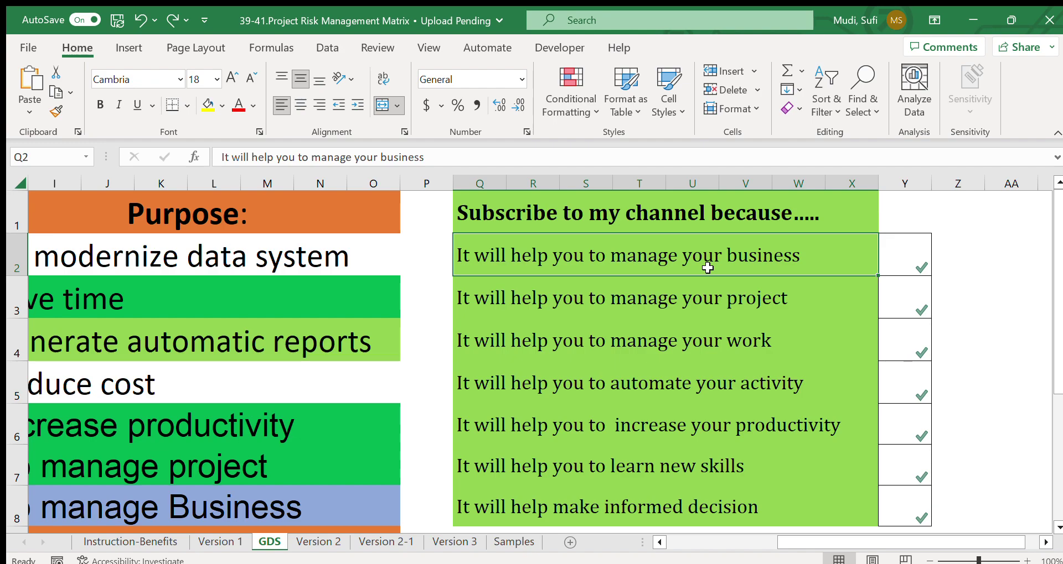
{"action": "left_click", "coordinate": [650, 303]}
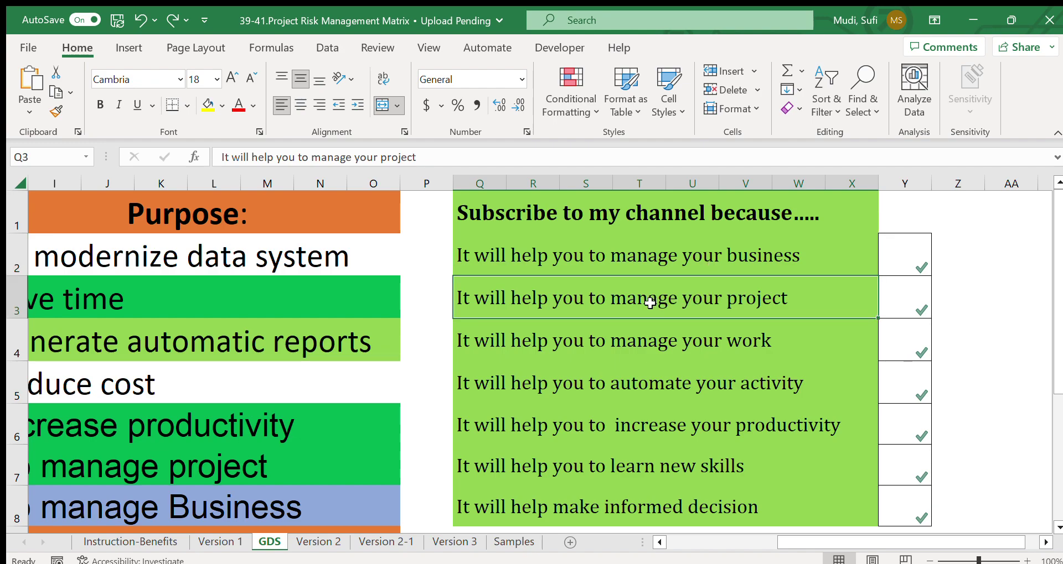
{"action": "left_click", "coordinate": [910, 308]}
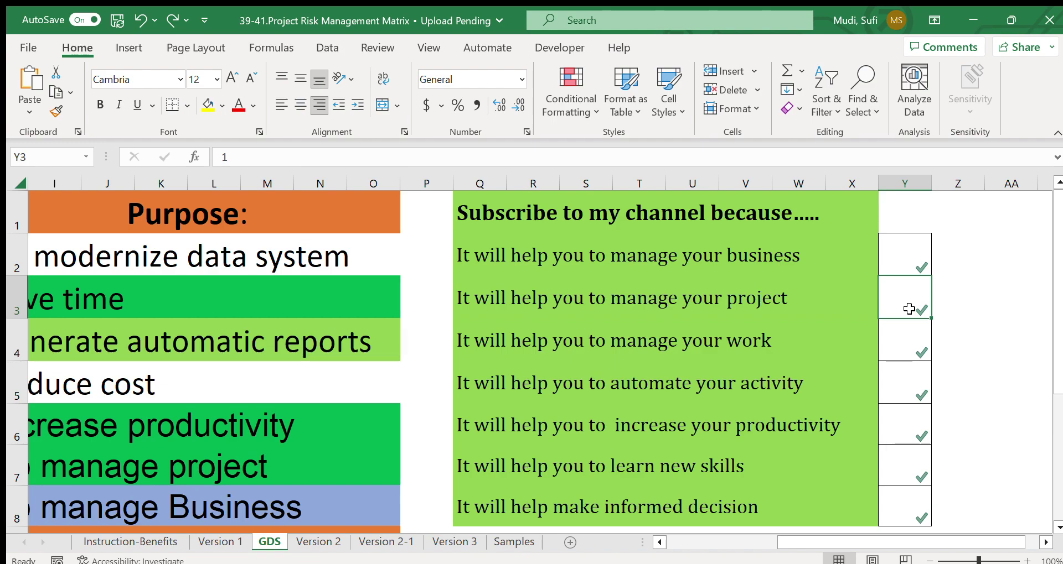
{"action": "left_click", "coordinate": [605, 352]}
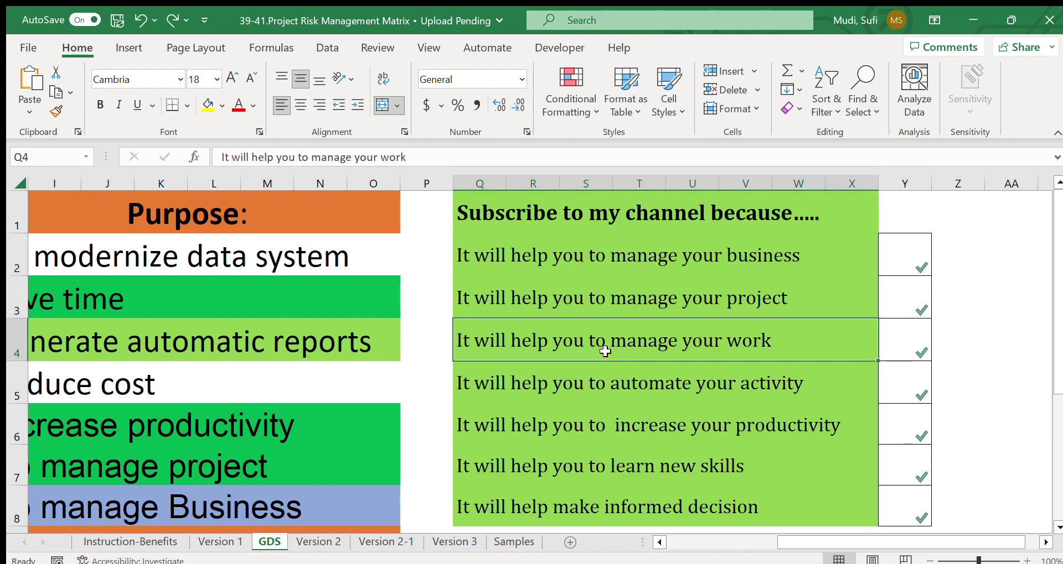
{"action": "left_click", "coordinate": [593, 380]}
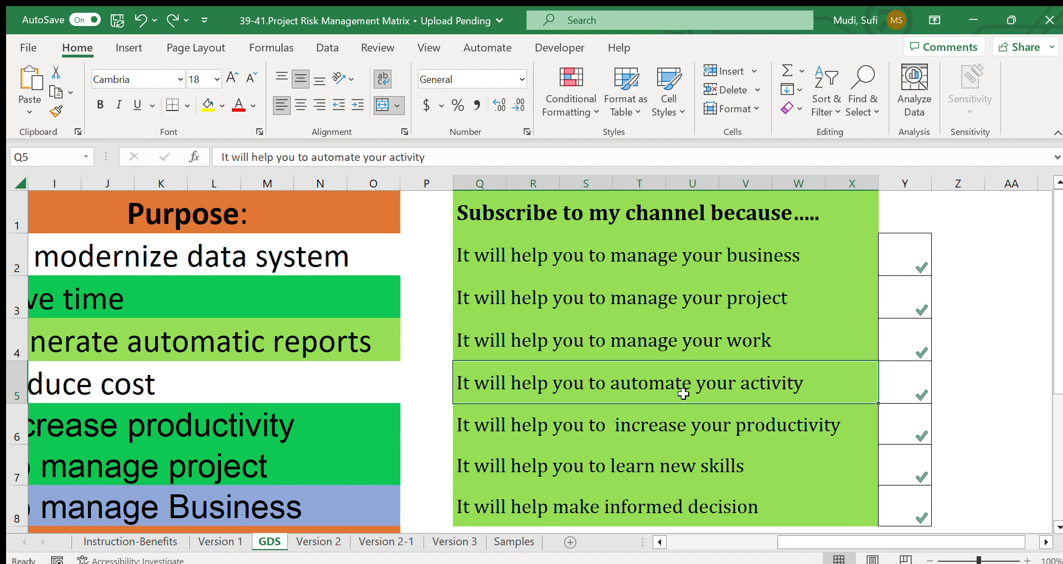
{"action": "left_click", "coordinate": [576, 431]}
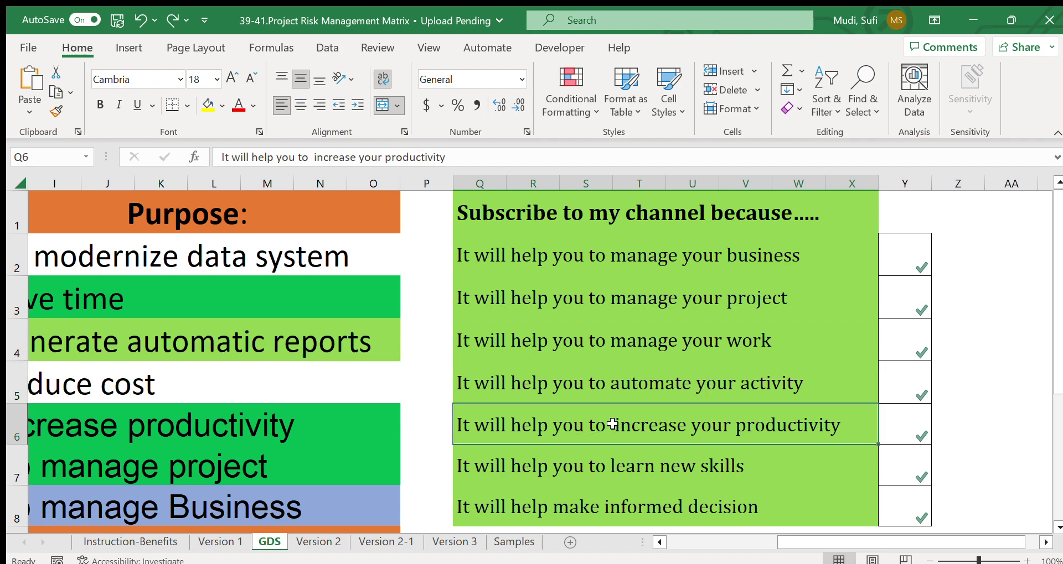
Review the last two subscribe reasons in Q7 and Q8 with their check marks in Y7 and Y8
{"action": "left_click_drag", "start_coordinate": [1054, 367], "coordinate": [1053, 410]}
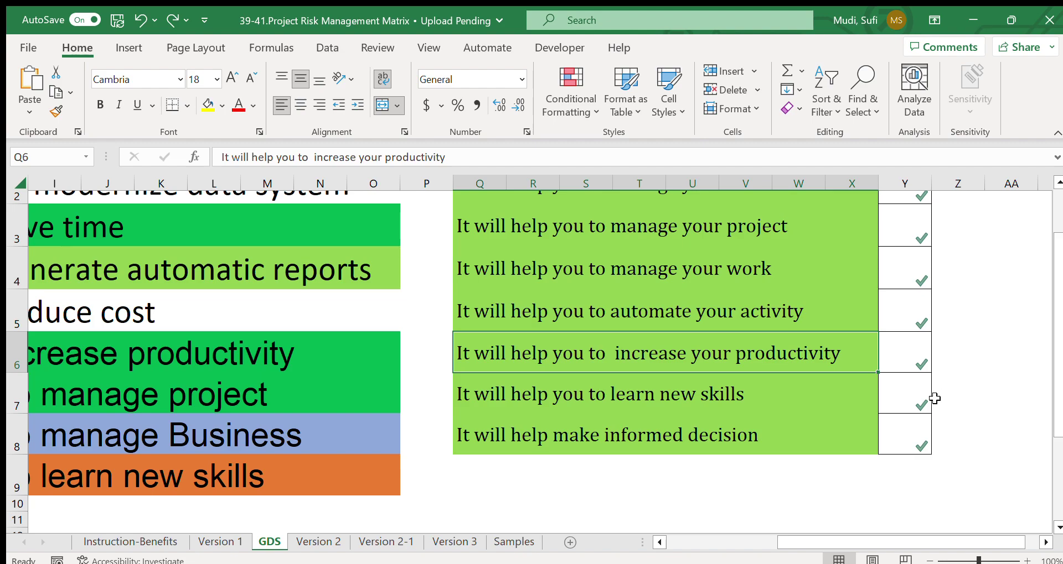
{"action": "left_click", "coordinate": [735, 391]}
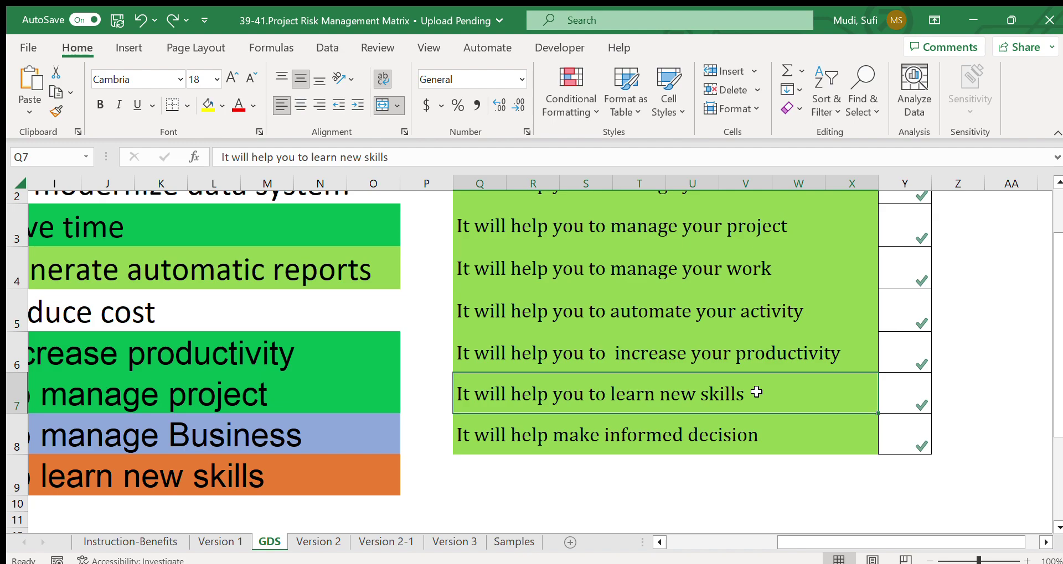
{"action": "left_click", "coordinate": [905, 398]}
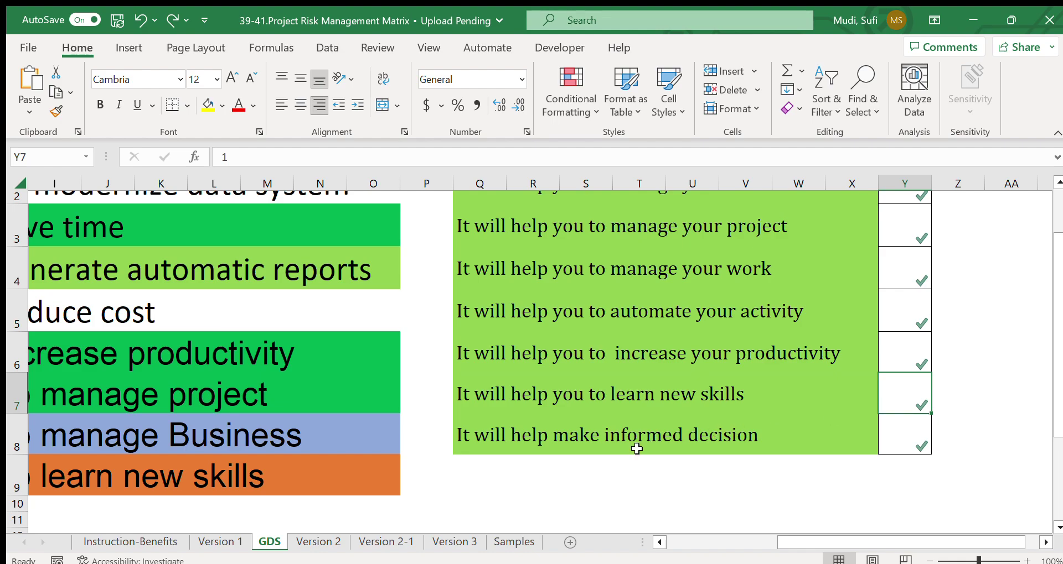
{"action": "left_click", "coordinate": [599, 438]}
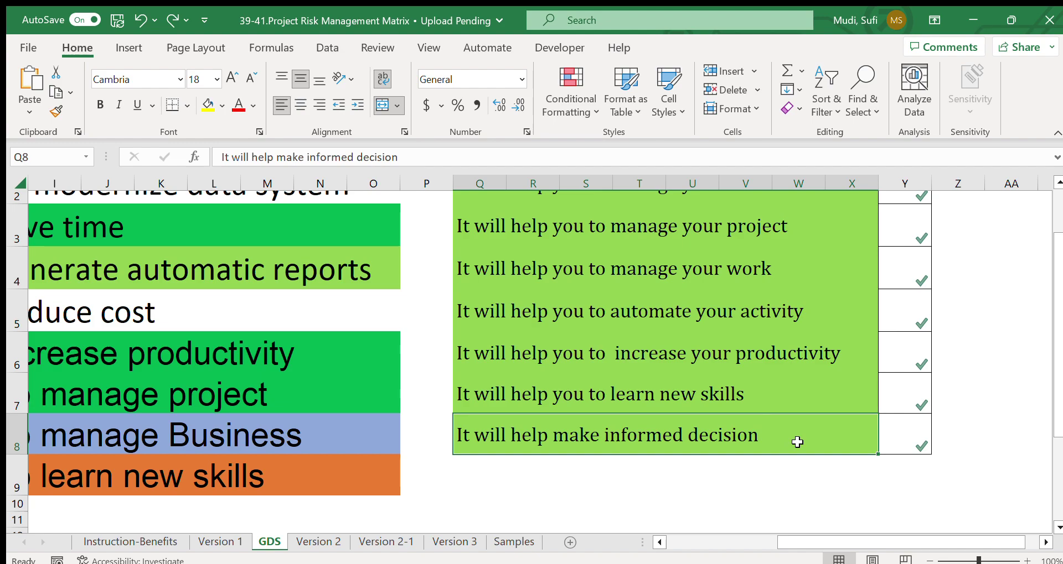
{"action": "left_click", "coordinate": [911, 439]}
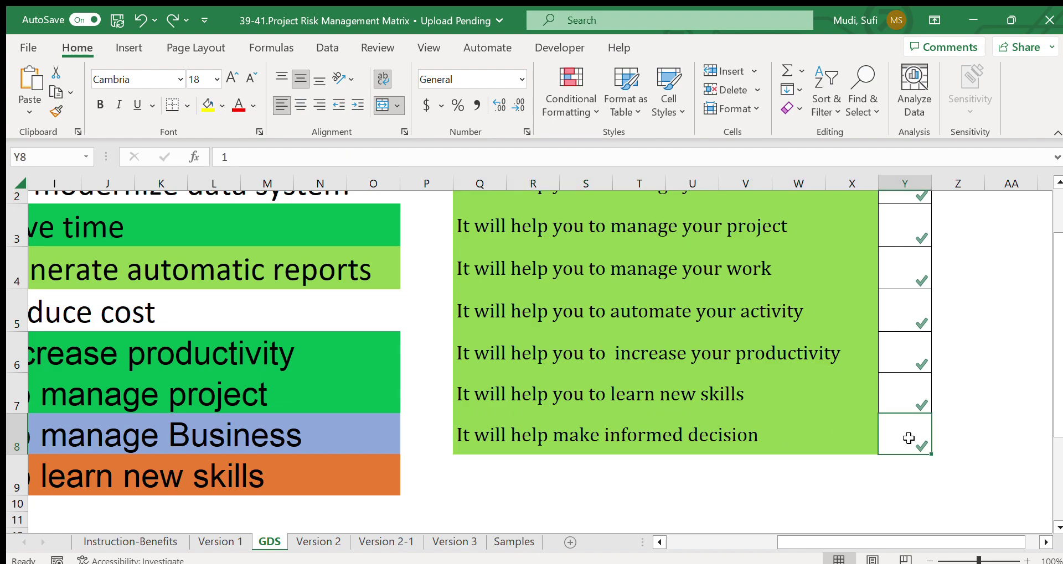
{"action": "left_click_drag", "start_coordinate": [1053, 391], "coordinate": [1053, 264]}
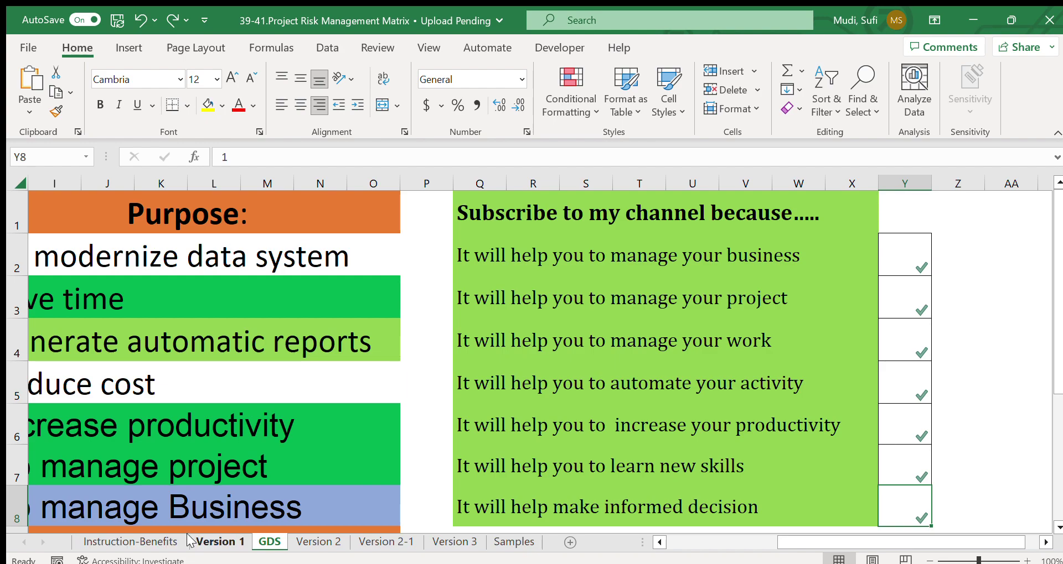
On the Version 2 sheet, review the whole matrix B4:H10, the rating grid E7:H10 and the Decision formula in K9
{"action": "left_click", "coordinate": [318, 542]}
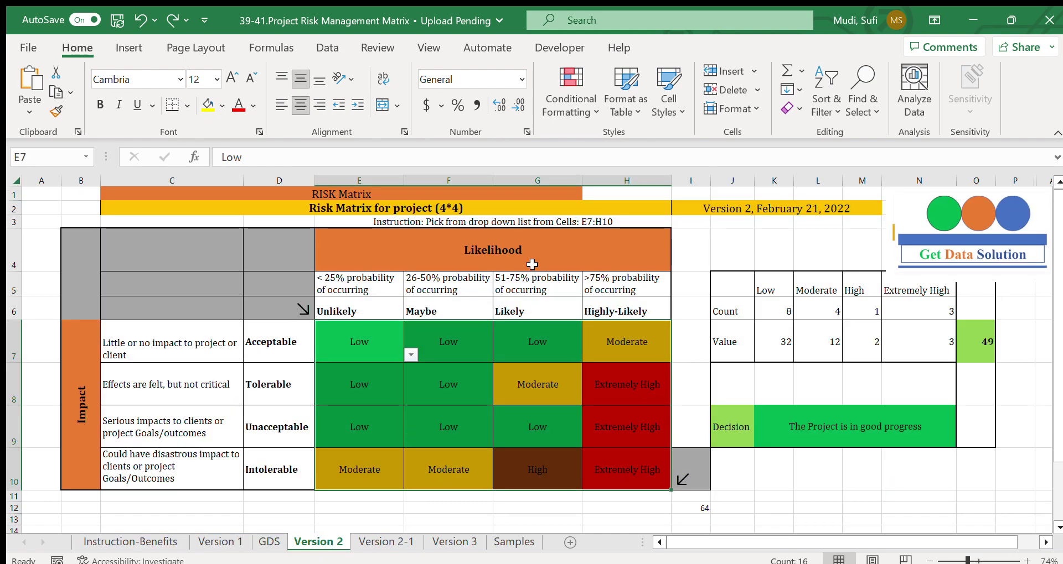
{"action": "left_click", "coordinate": [505, 249]}
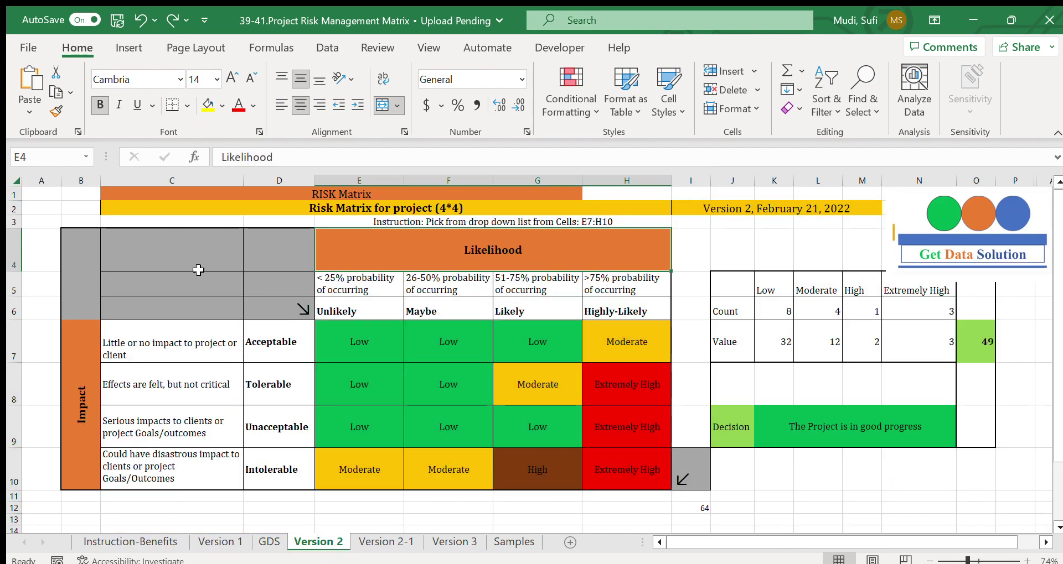
{"action": "left_click", "coordinate": [94, 257]}
{"action": "left_click_drag", "start_coordinate": [95, 257], "coordinate": [560, 420]}
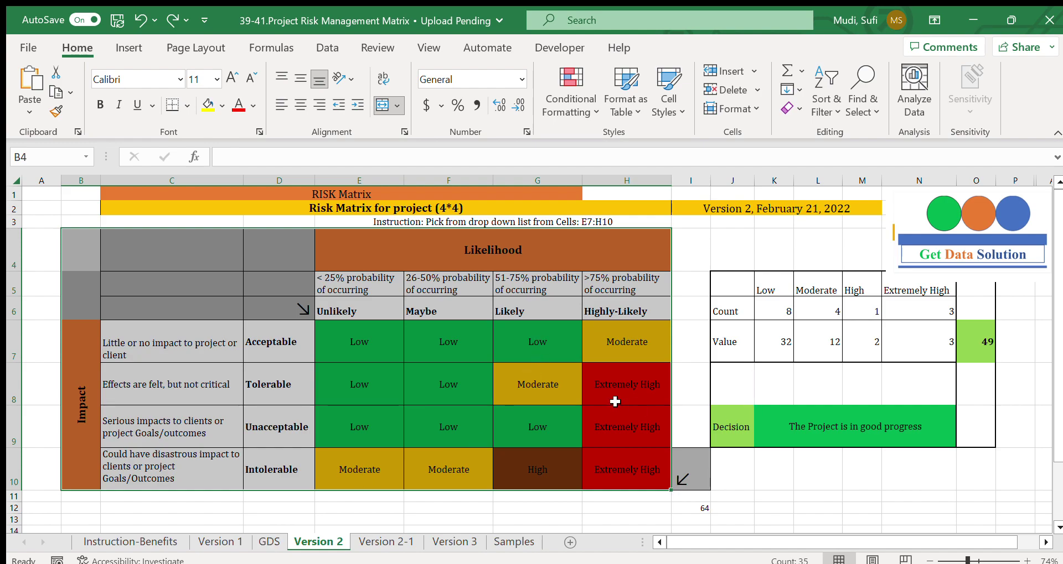
{"action": "left_click", "coordinate": [779, 425]}
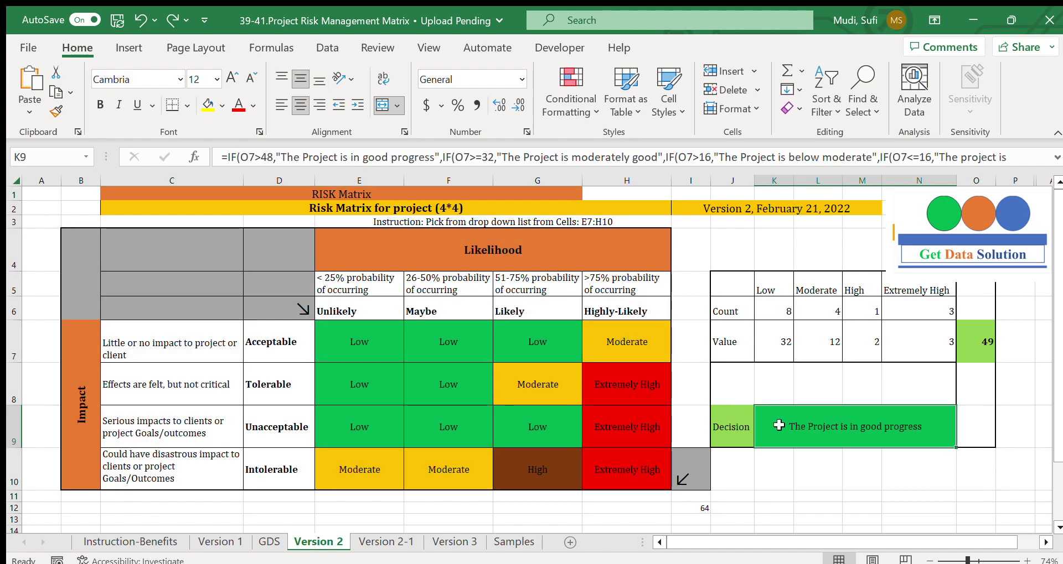
{"action": "left_click_drag", "start_coordinate": [374, 343], "coordinate": [621, 465]}
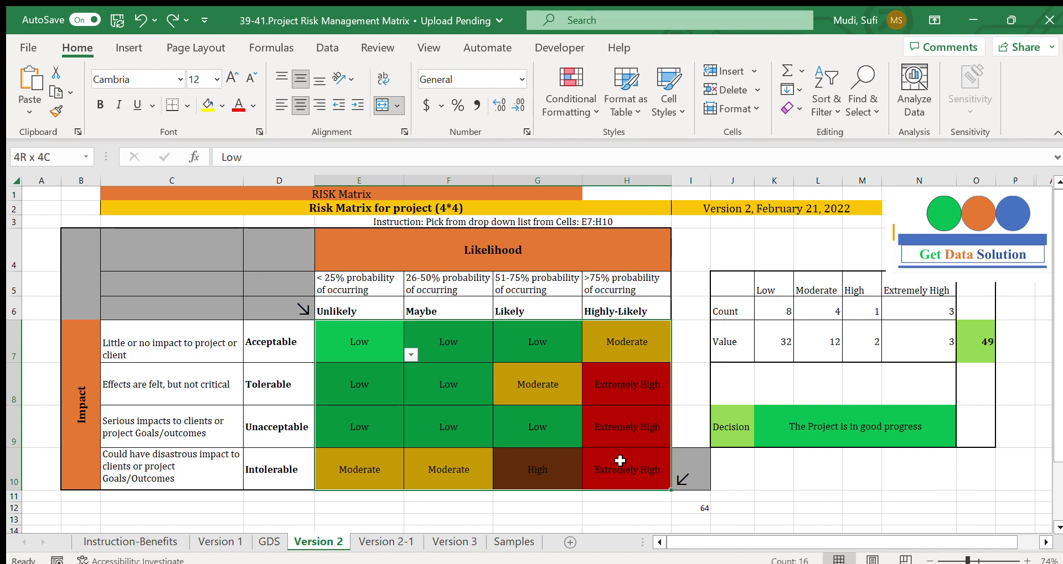
{"action": "left_click", "coordinate": [730, 433]}
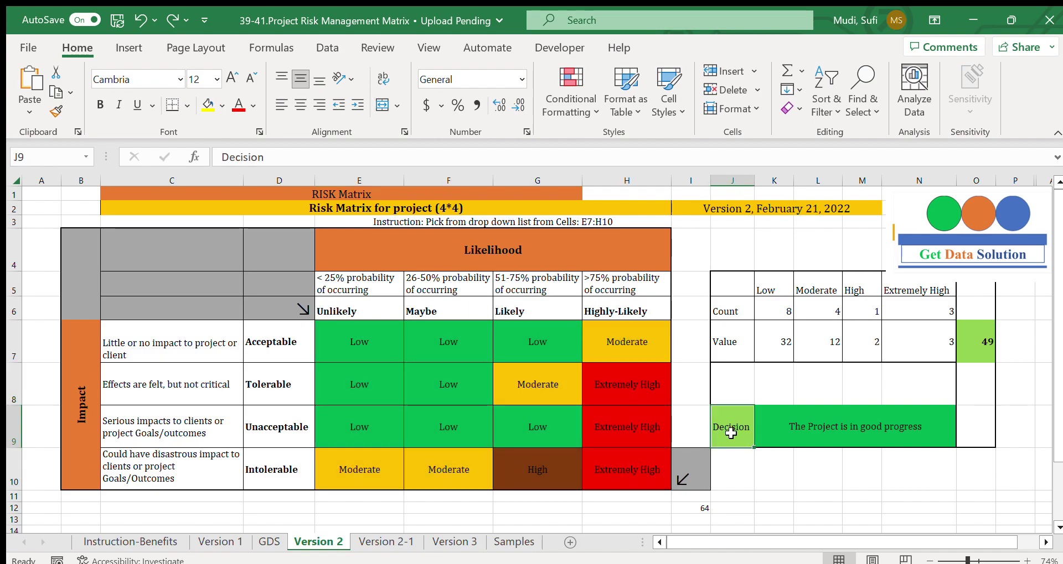
{"action": "left_click", "coordinate": [810, 431]}
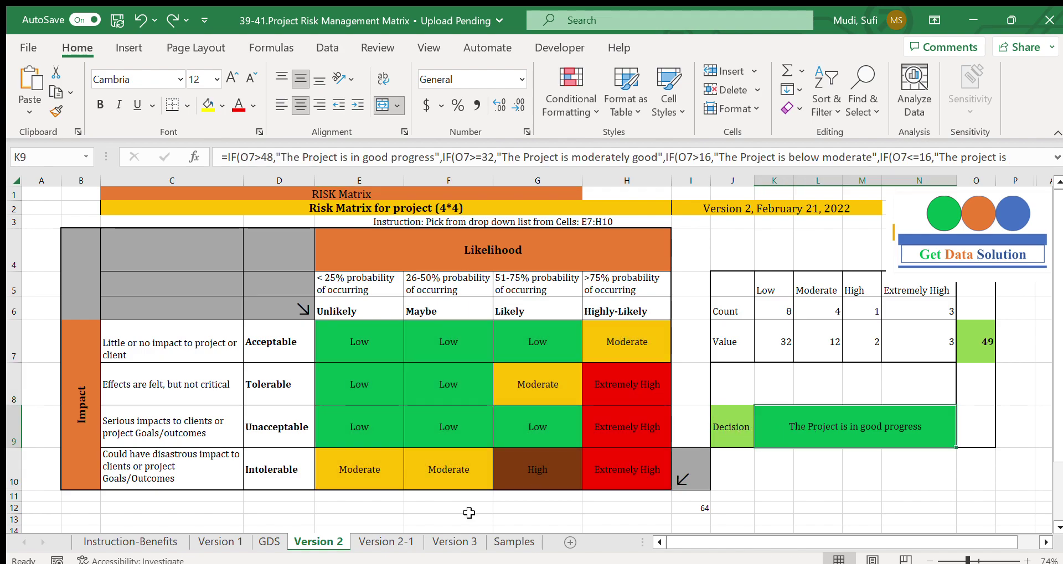
Return to the GDS sheet, revisit the subscribe reasons in Q8, Q5 and Q6, and bring the Purpose list back into view
{"action": "left_click", "coordinate": [276, 545]}
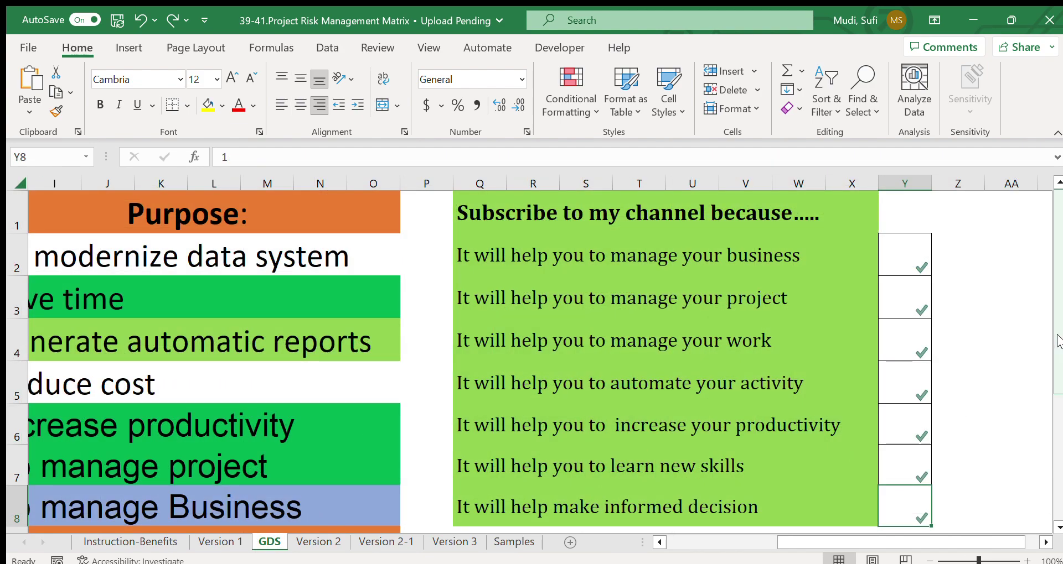
{"action": "mouse_move", "coordinate": [1057, 338]}
{"action": "left_mouse_down"}
{"action": "mouse_move", "coordinate": [1057, 383]}
{"action": "mouse_move", "coordinate": [1057, 345]}
{"action": "left_mouse_up"}
{"action": "left_click", "coordinate": [693, 486]}
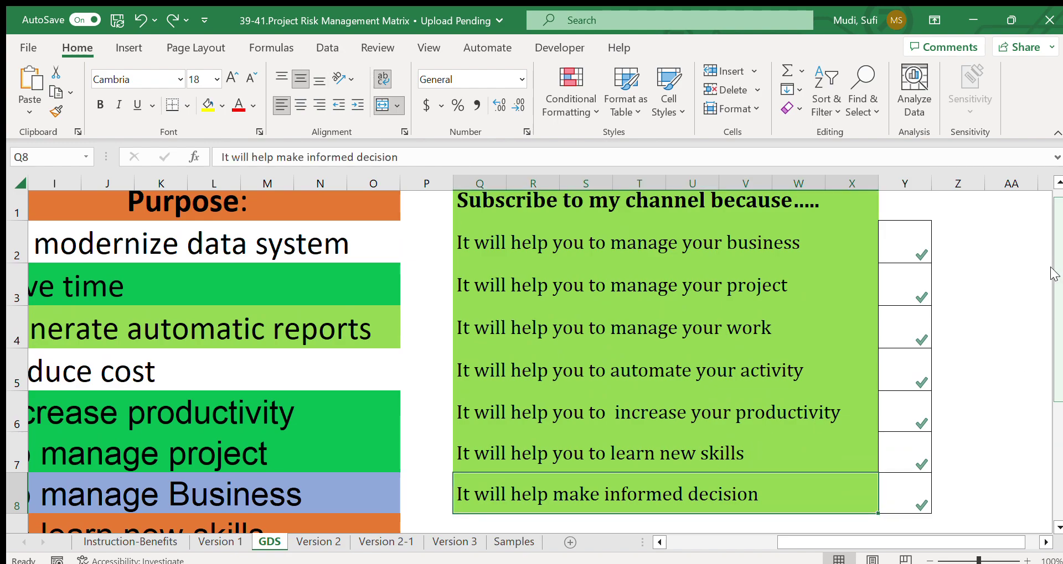
{"action": "left_click", "coordinate": [736, 370]}
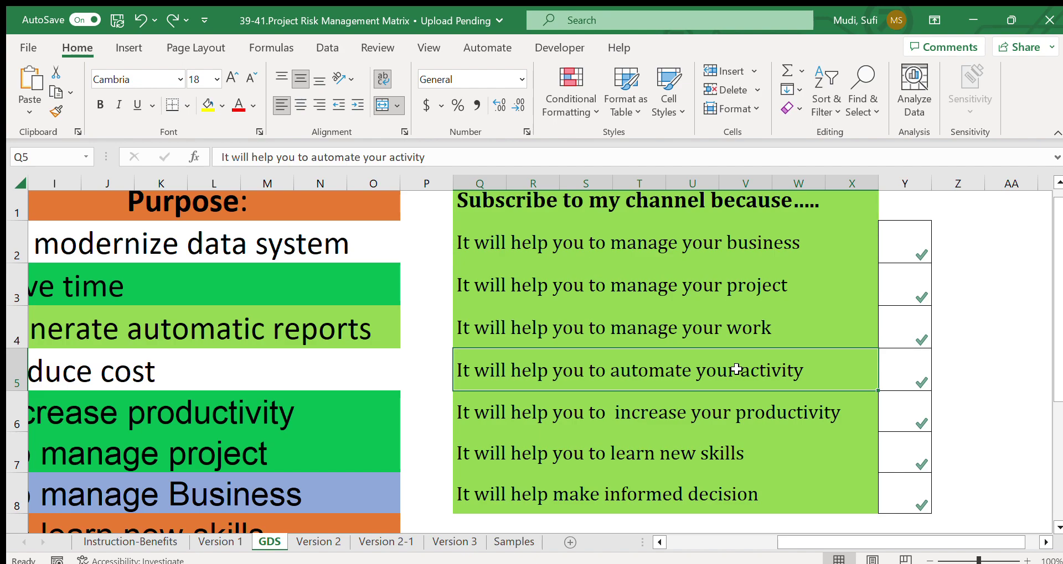
{"action": "left_click", "coordinate": [654, 410]}
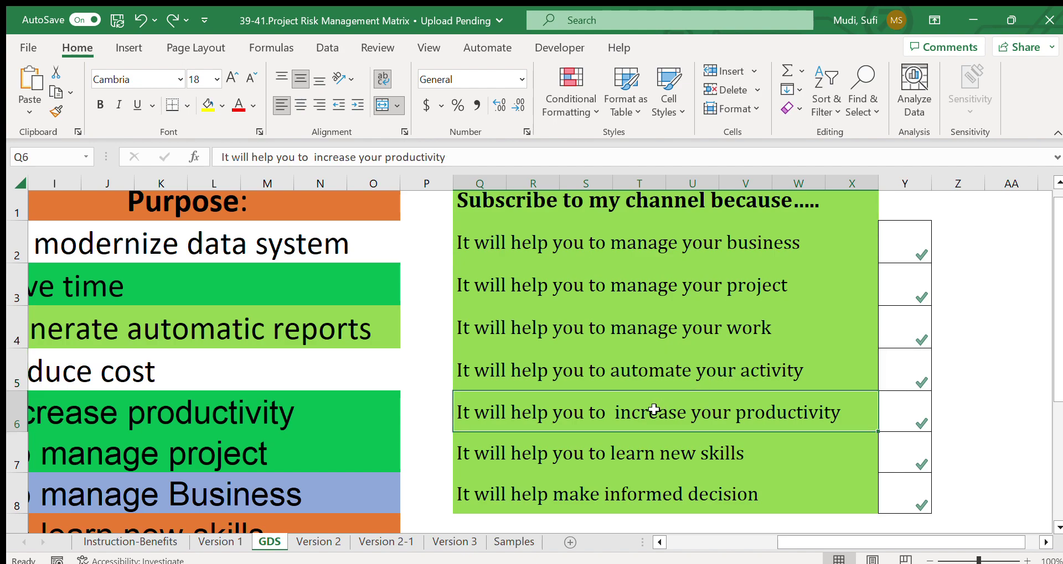
{"action": "left_click", "coordinate": [659, 543]}
{"action": "left_click", "coordinate": [659, 542]}
{"action": "left_click", "coordinate": [658, 543]}
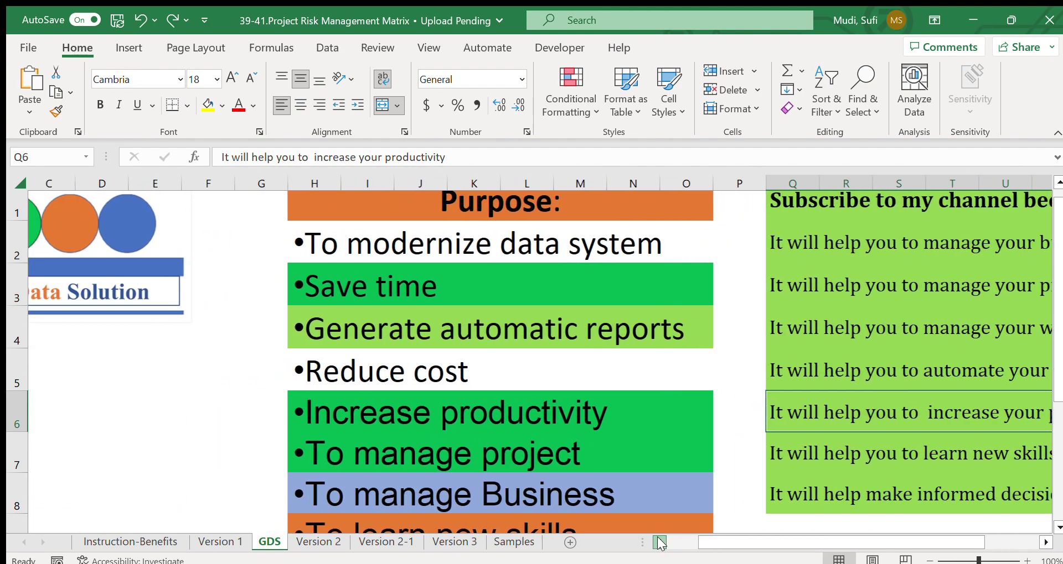
Review the Purpose list on the GDS sheet, highlighting automatic reports in H4, increased productivity in H6 and business management in H8
{"action": "left_click", "coordinate": [659, 542]}
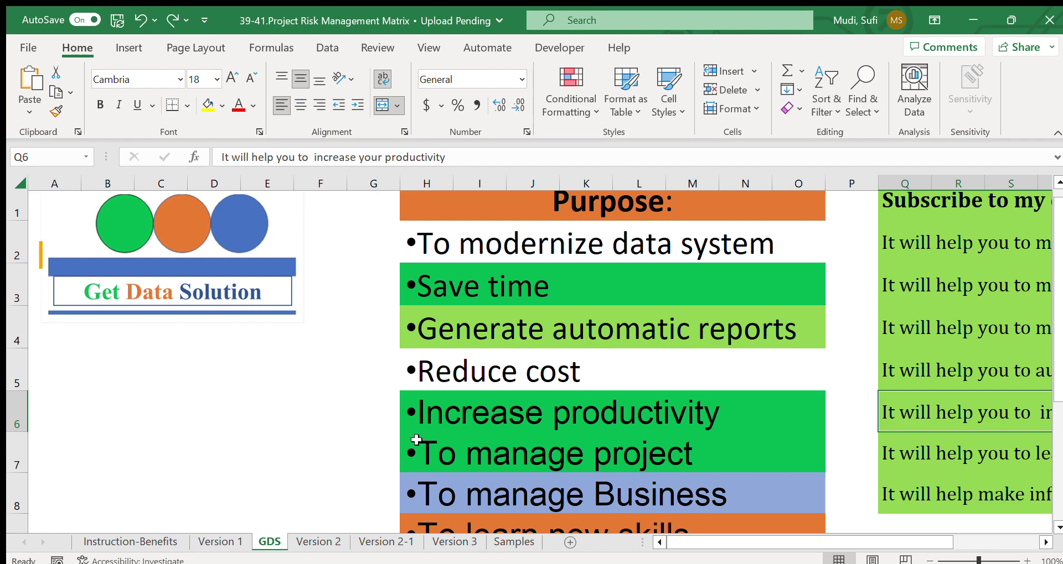
{"action": "left_click", "coordinate": [350, 309]}
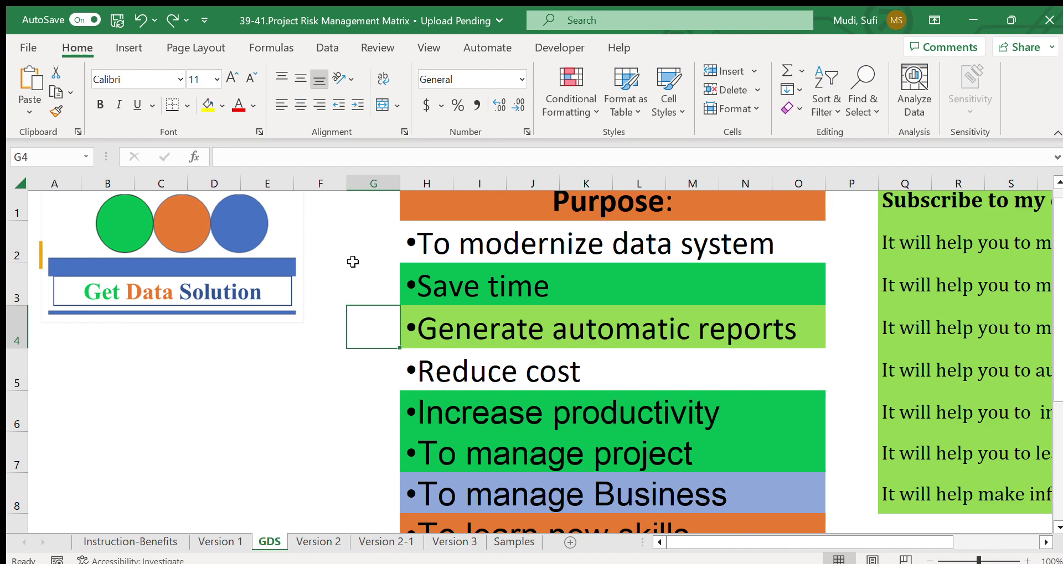
{"action": "left_click", "coordinate": [527, 326]}
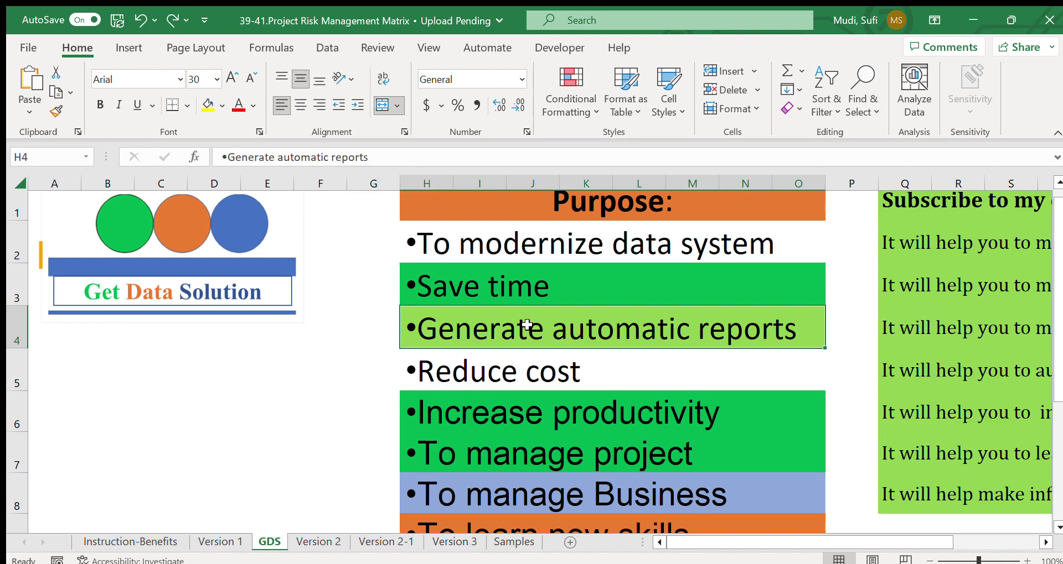
{"action": "left_click", "coordinate": [554, 411]}
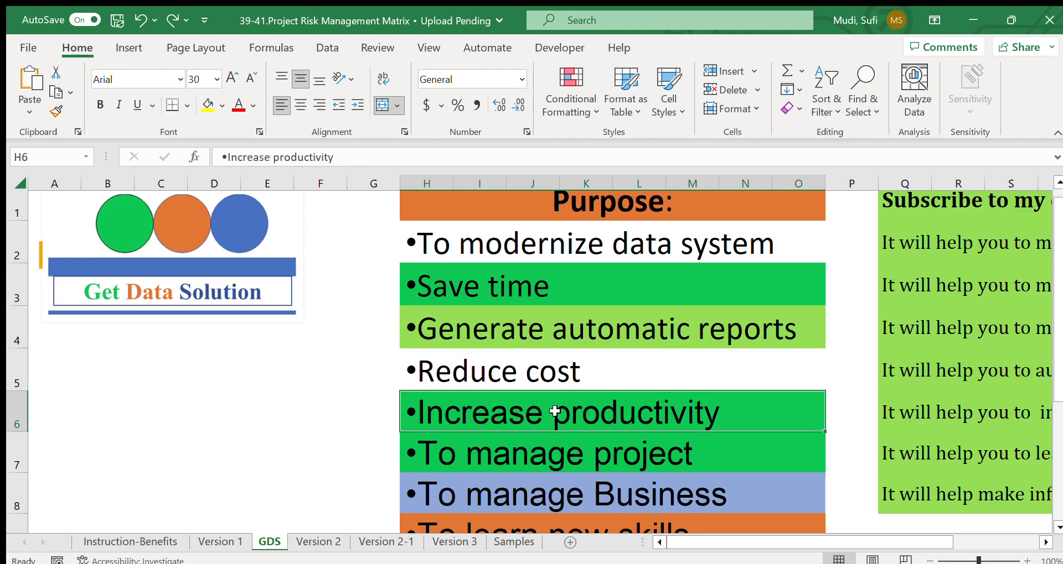
{"action": "left_click", "coordinate": [537, 488]}
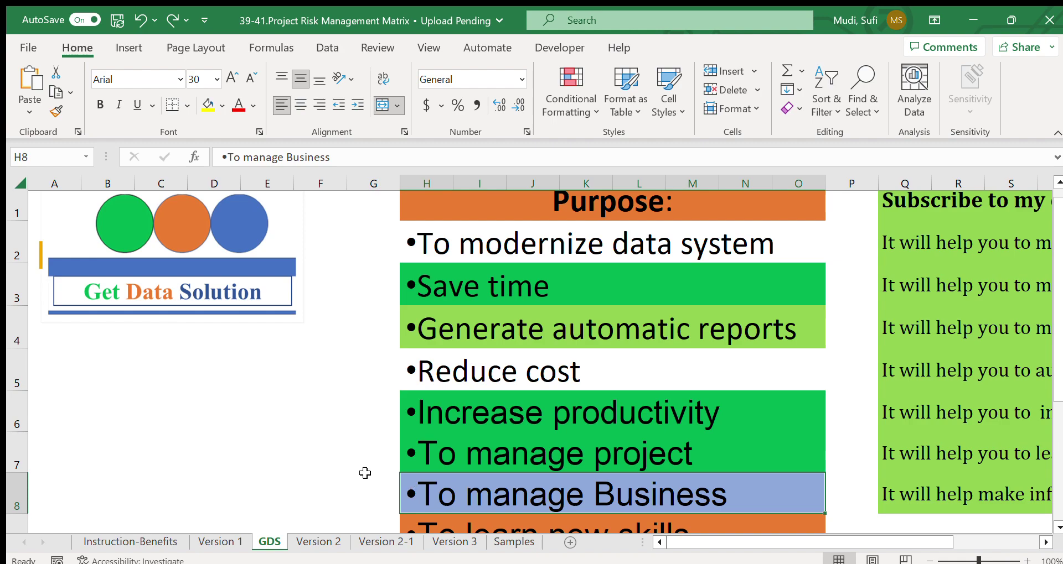
On the Instruction-Benefits sheet, review the benefits list and the recommended users under "For whom?" in E16:E21
{"action": "left_click", "coordinate": [144, 544]}
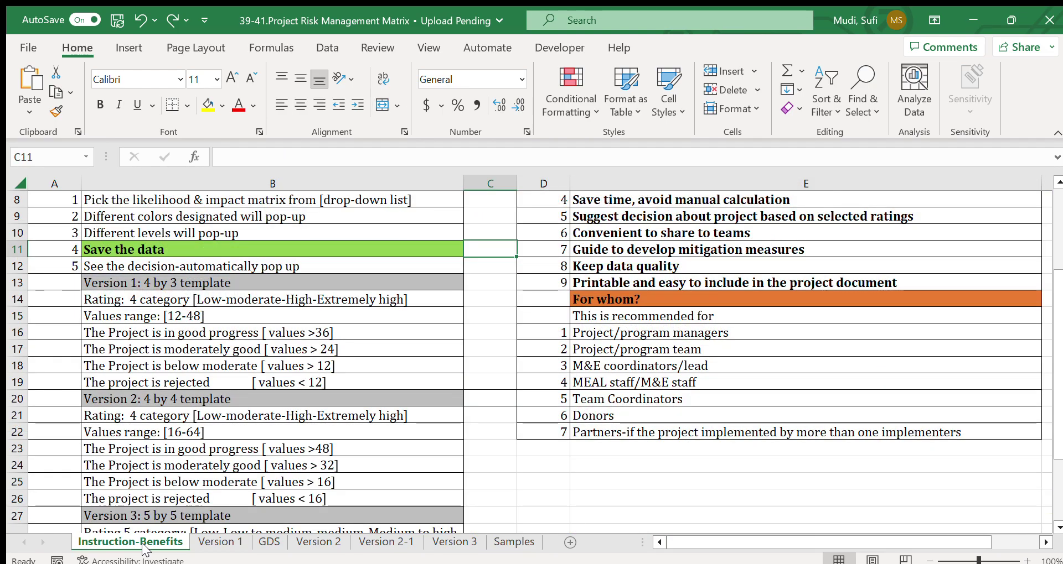
{"action": "left_click_drag", "start_coordinate": [1057, 292], "coordinate": [1057, 247]}
{"action": "left_click_drag", "start_coordinate": [753, 277], "coordinate": [736, 405]}
{"action": "left_click_drag", "start_coordinate": [1055, 355], "coordinate": [1056, 414]}
{"action": "left_click_drag", "start_coordinate": [618, 356], "coordinate": [620, 443]}
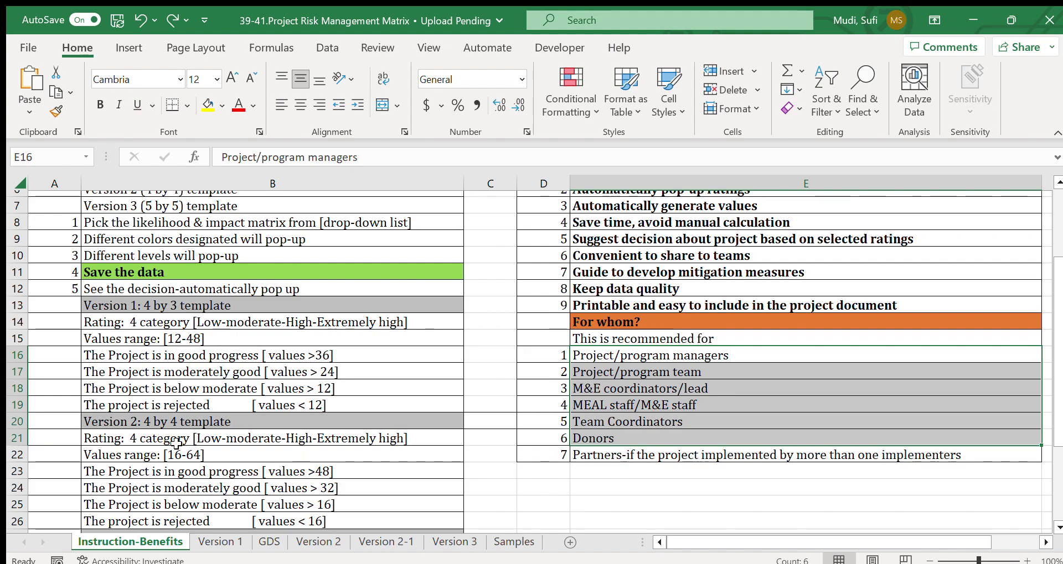
Review the Version 2 decision thresholds in B23:B26 and the nine benefits in E5:E13
{"action": "left_click", "coordinate": [137, 470]}
{"action": "left_click_drag", "start_coordinate": [137, 470], "coordinate": [135, 521]}
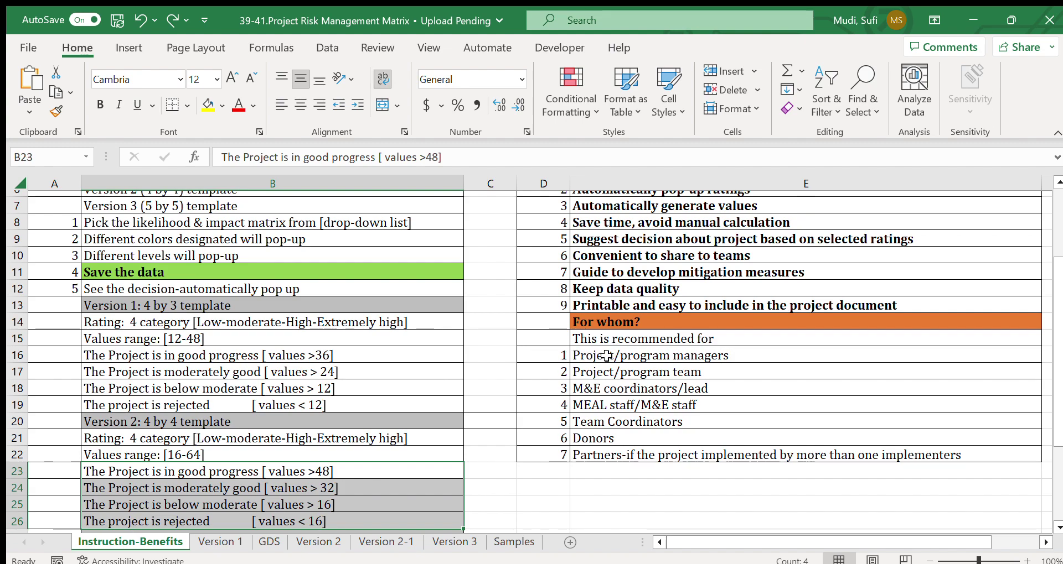
{"action": "left_click_drag", "start_coordinate": [1057, 274], "coordinate": [1057, 241]}
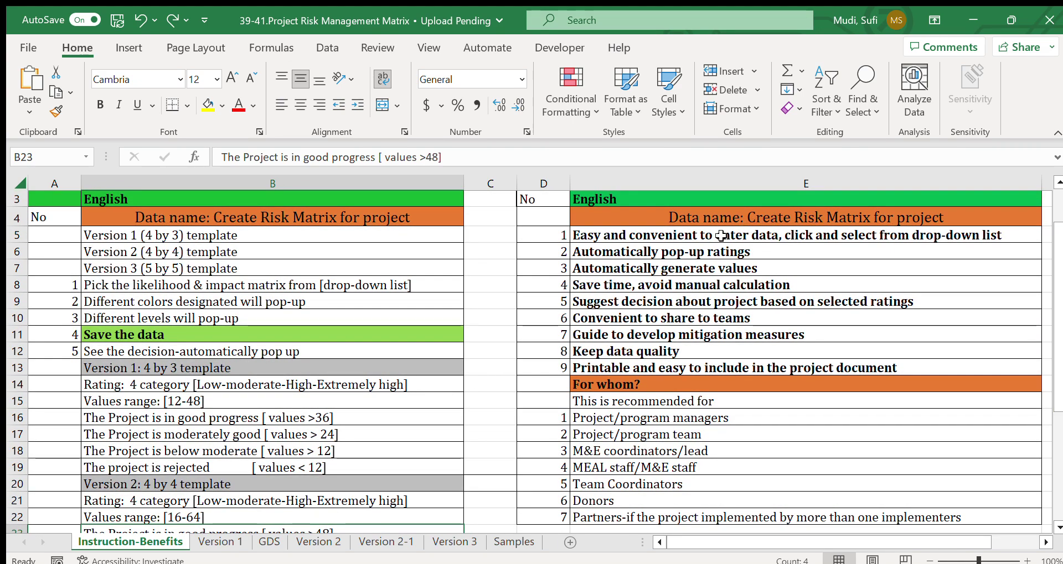
{"action": "left_click_drag", "start_coordinate": [718, 234], "coordinate": [696, 363]}
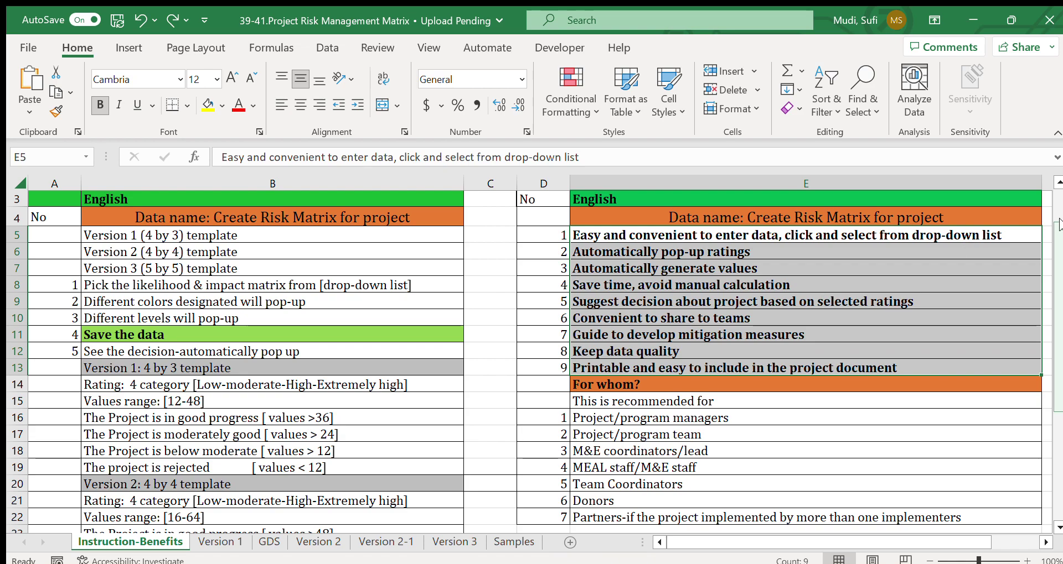
{"action": "left_click_drag", "start_coordinate": [1057, 237], "coordinate": [1057, 191]}
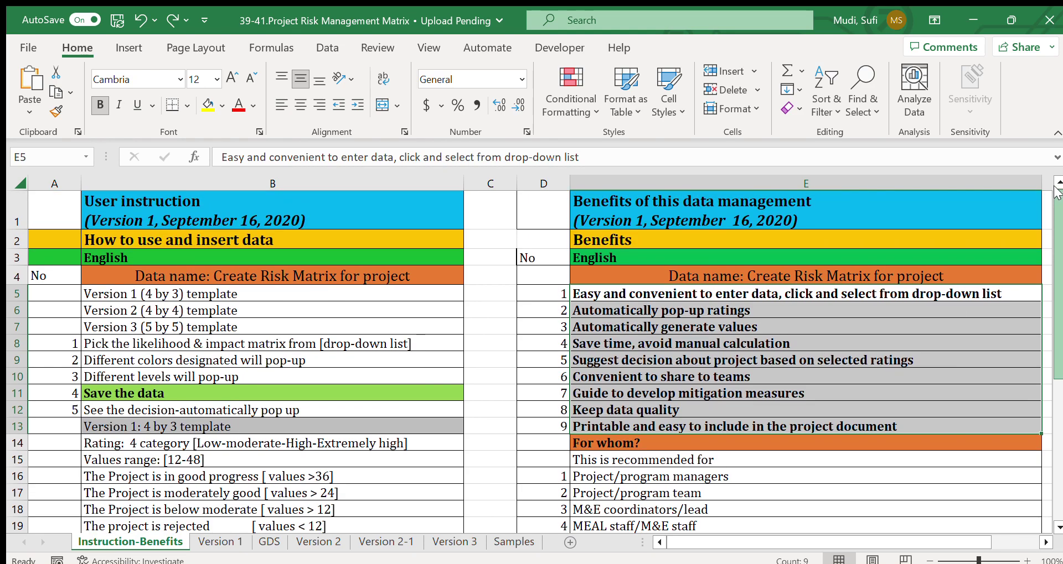
Revisit the pop-up ratings benefit in E6 and the full recommended-user list in E16:E22, and return to the Version 2 sheet
{"action": "left_click", "coordinate": [654, 313]}
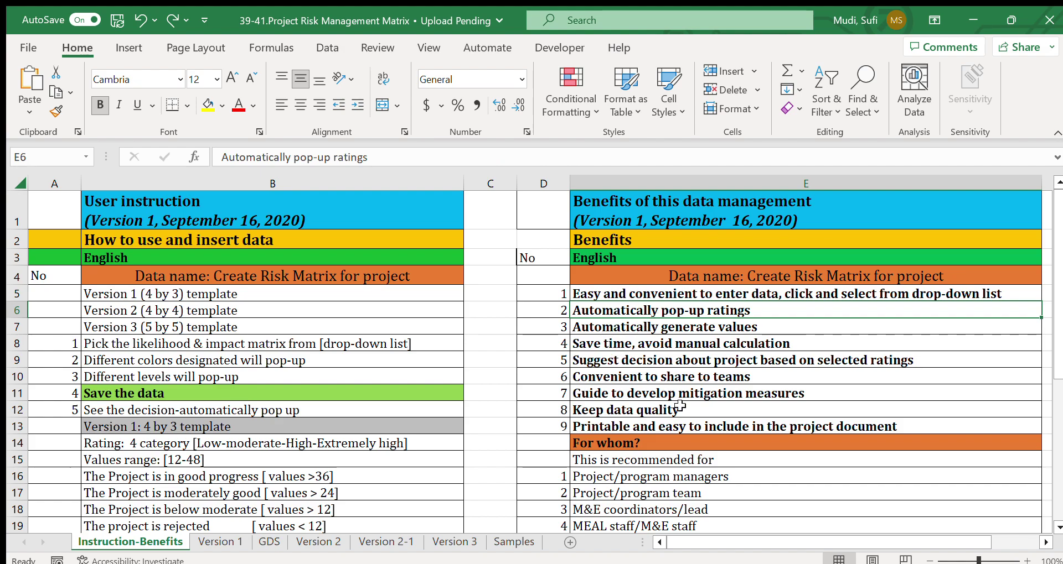
{"action": "left_click", "coordinate": [666, 476]}
{"action": "left_click_drag", "start_coordinate": [666, 476], "coordinate": [664, 508]}
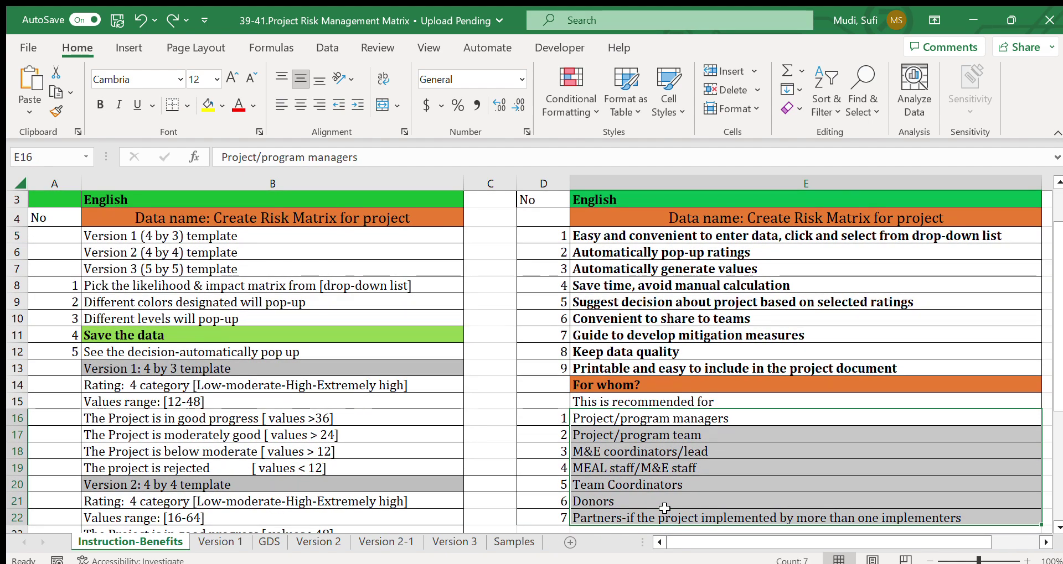
{"action": "left_click", "coordinate": [296, 543]}
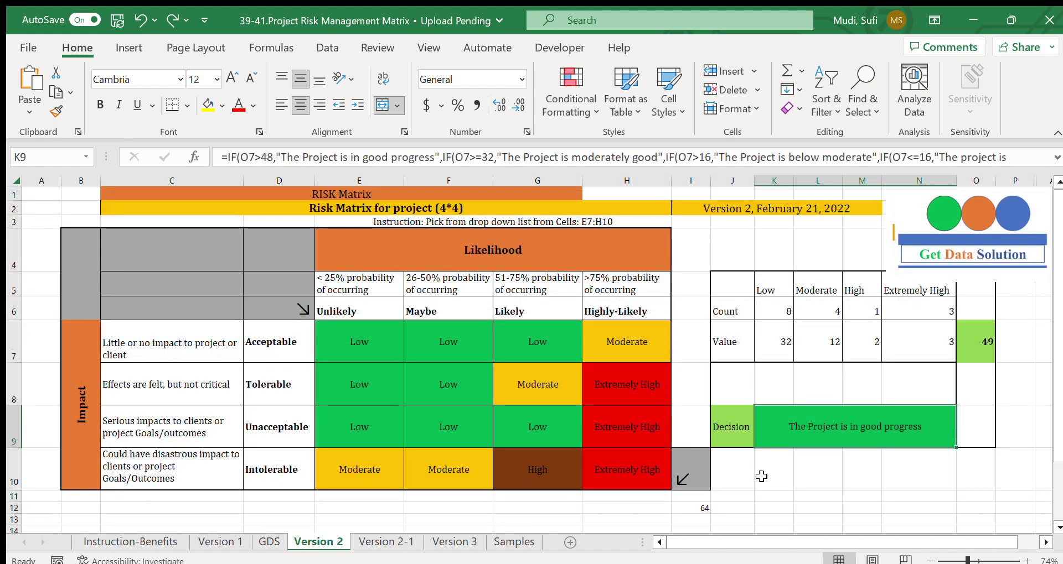